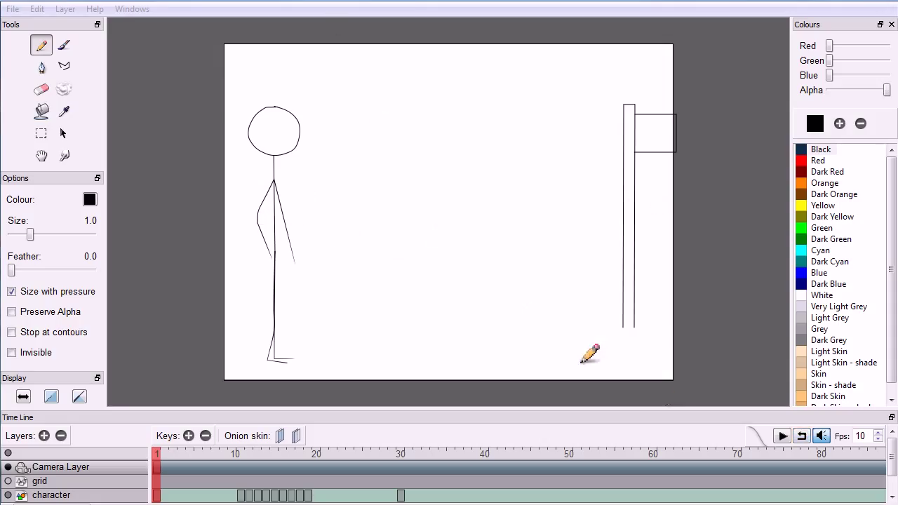
# - Play the animation from the start and watch the bus stop slide left toward the stick figure
pyautogui.click(780, 437)
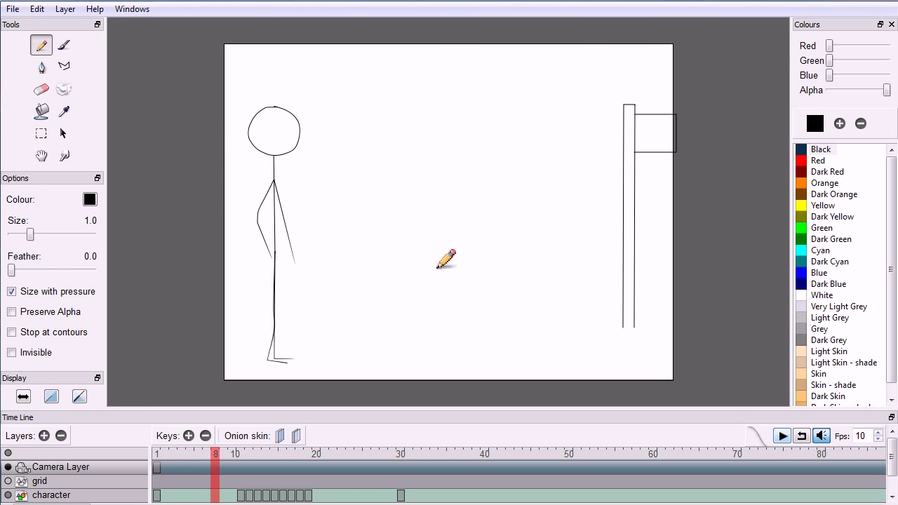
# - Open the saved walkTut21 animation file
pyautogui.click(12, 9)
pyautogui.click(38, 42)
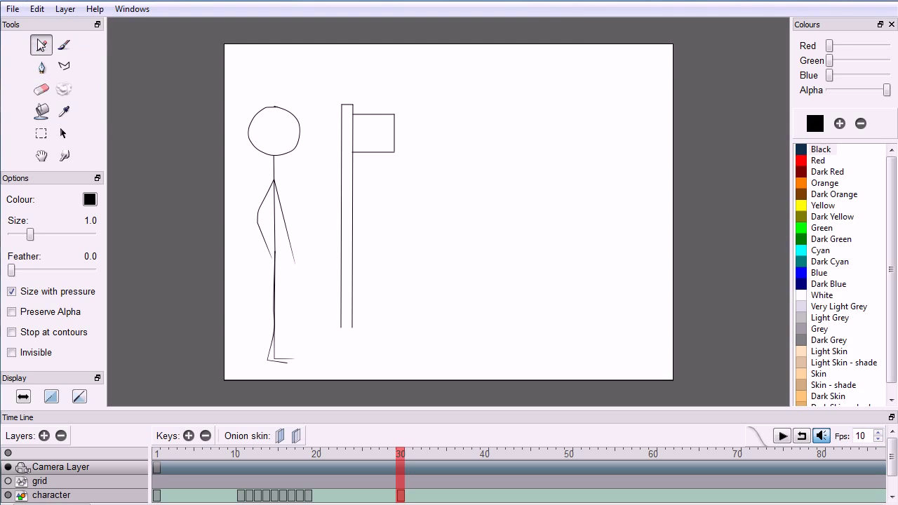
pyautogui.moveTo(579, 130); pyautogui.dragTo(601, 257)
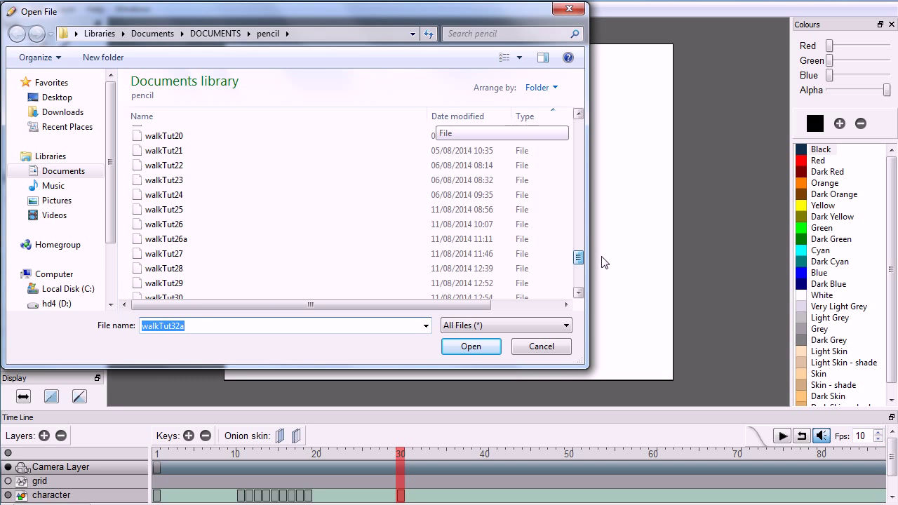
pyautogui.click(167, 153)
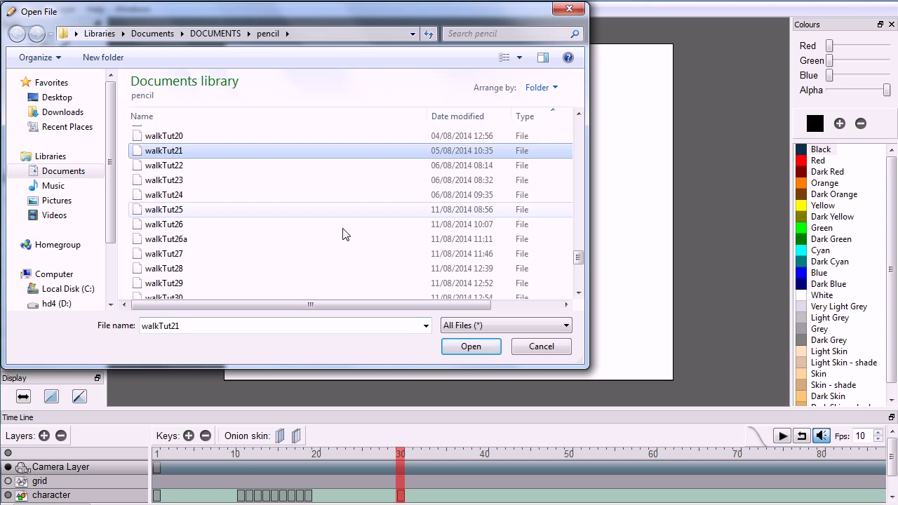
pyautogui.click(479, 347)
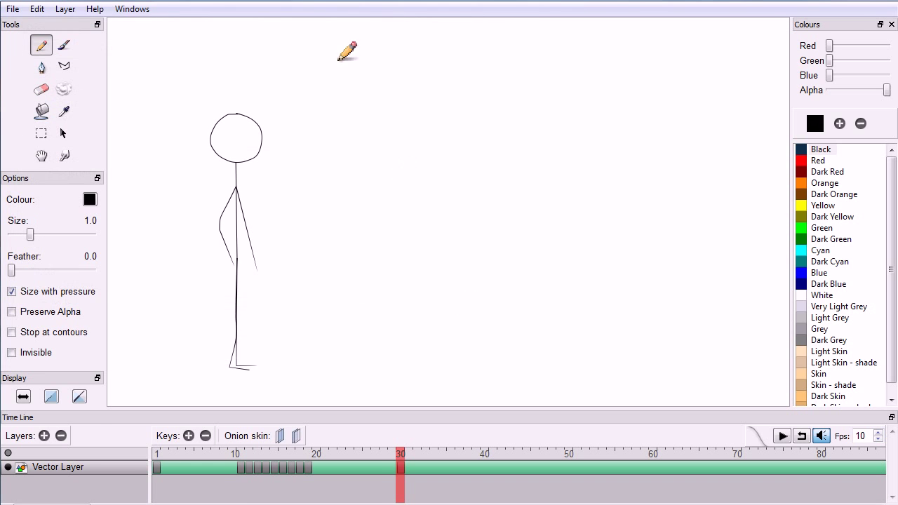
# - Go back to frame 1 and add a new camera layer
pyautogui.press('a')
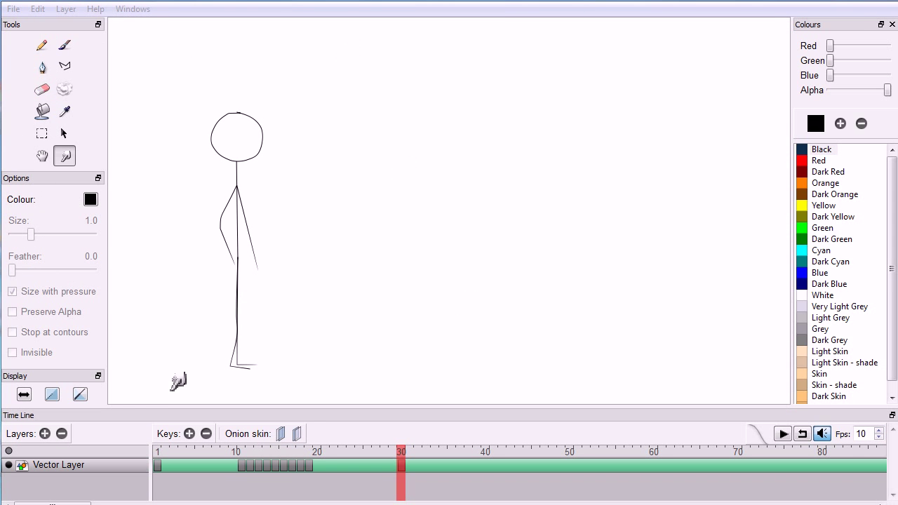
pyautogui.click(160, 455)
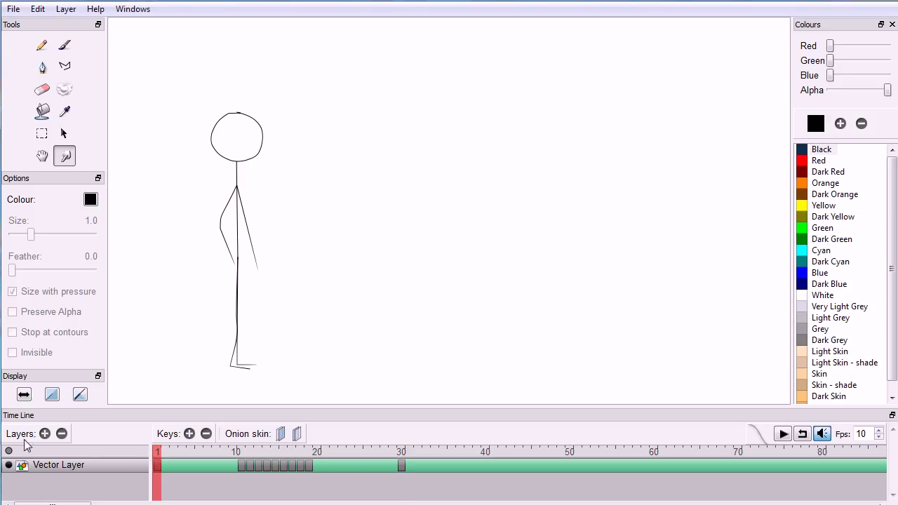
pyautogui.click(45, 434)
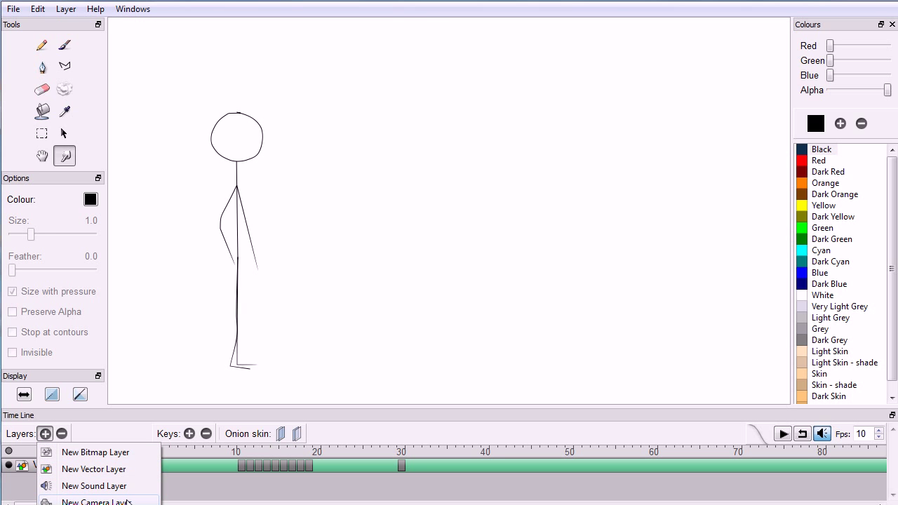
pyautogui.click(98, 502)
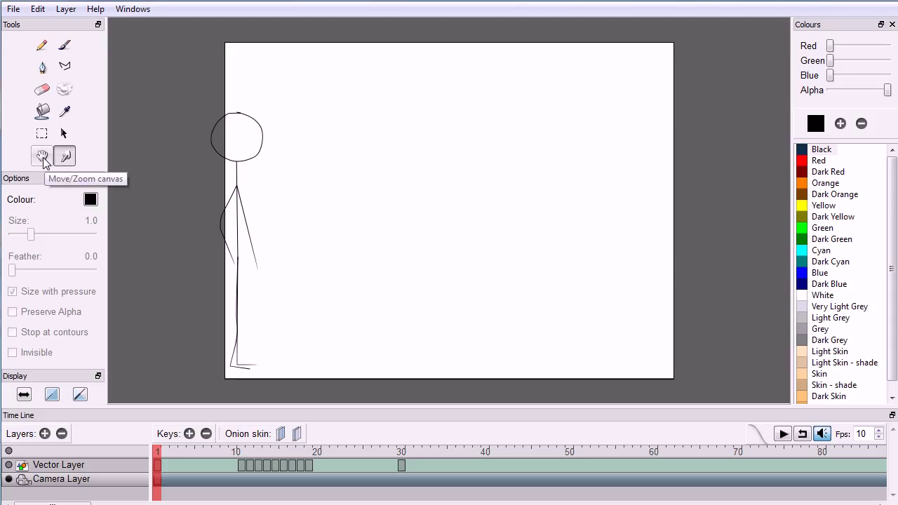
# - Pan the canvas so the stick figure sits inside the camera frame
pyautogui.click(43, 157)
pyautogui.moveTo(333, 262)
pyautogui.mouseDown()
pyautogui.moveTo(358, 249)
pyautogui.moveTo(370, 254)
pyautogui.mouseUp()
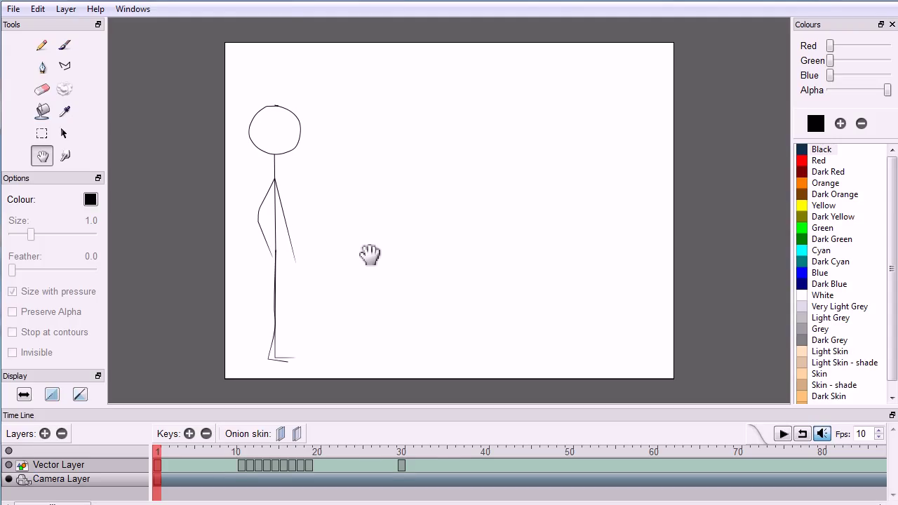
pyautogui.press('y')
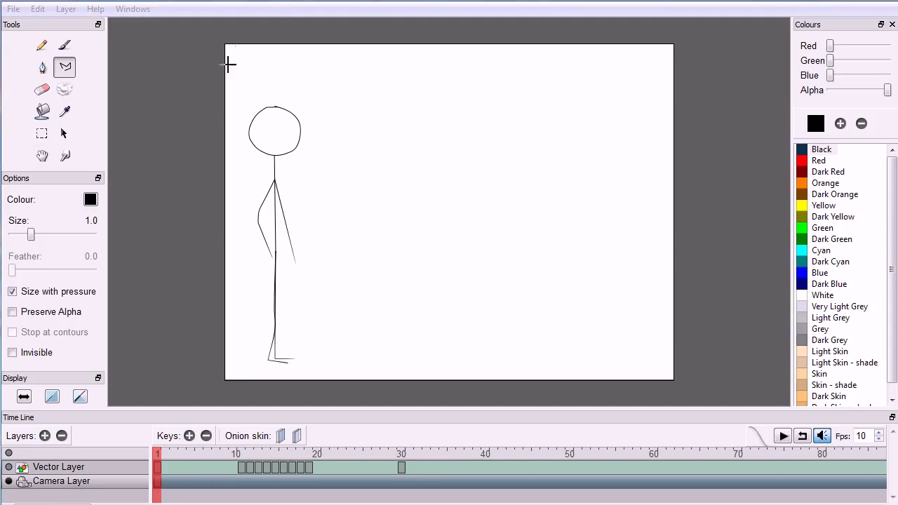
# - Add a new bitmap layer and import the grid2 image onto it
pyautogui.click(44, 437)
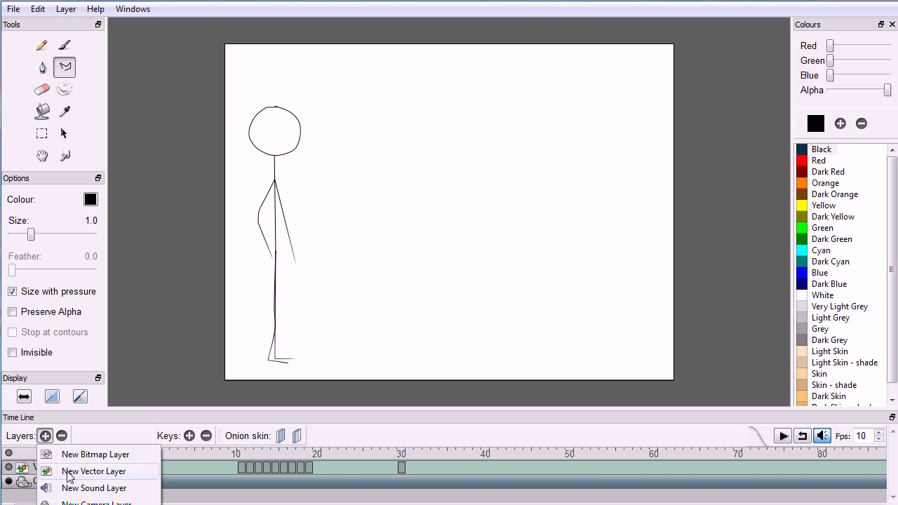
pyautogui.click(134, 458)
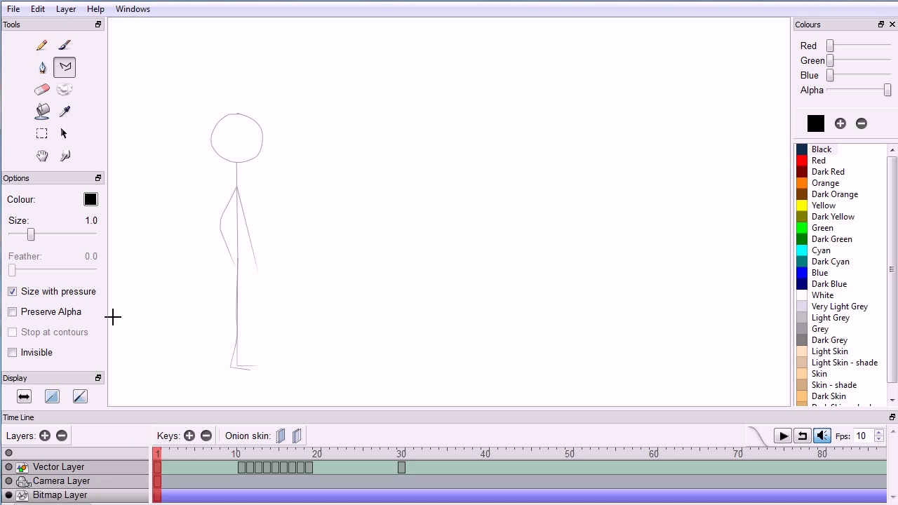
pyautogui.click(35, 9)
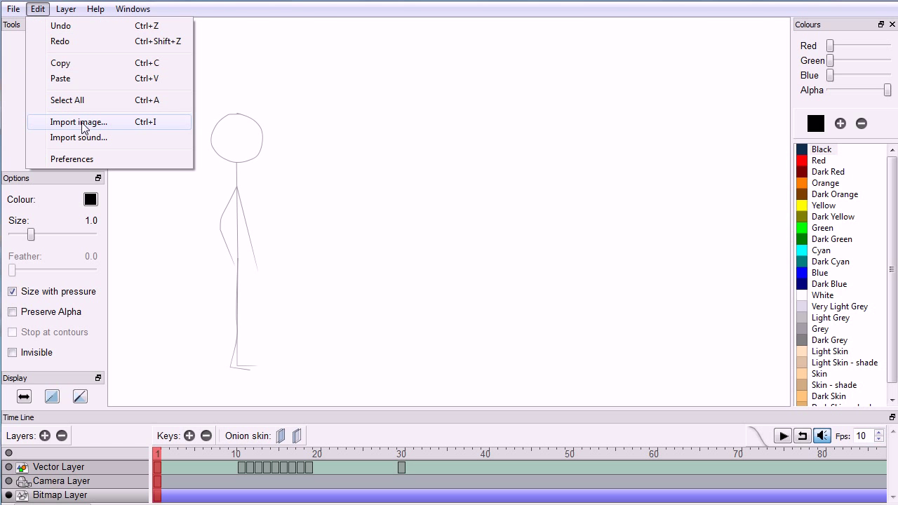
pyautogui.click(124, 125)
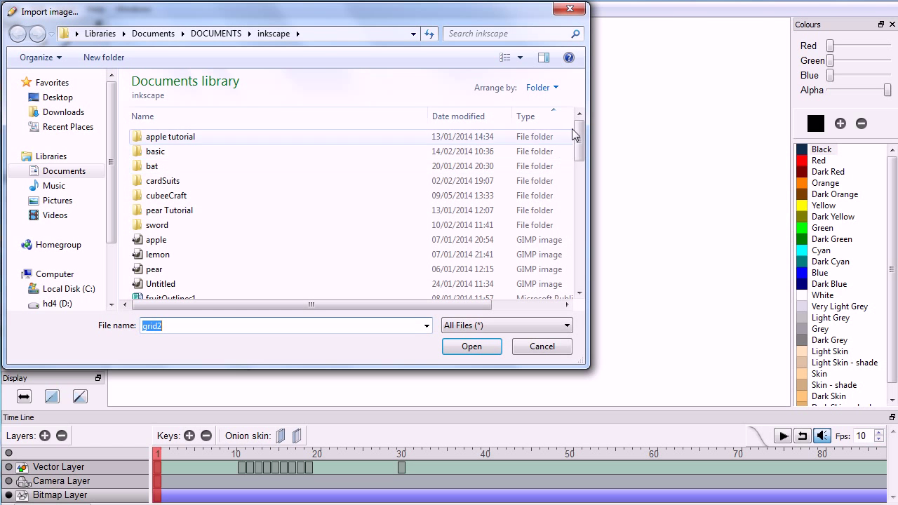
pyautogui.moveTo(579, 139); pyautogui.dragTo(580, 195)
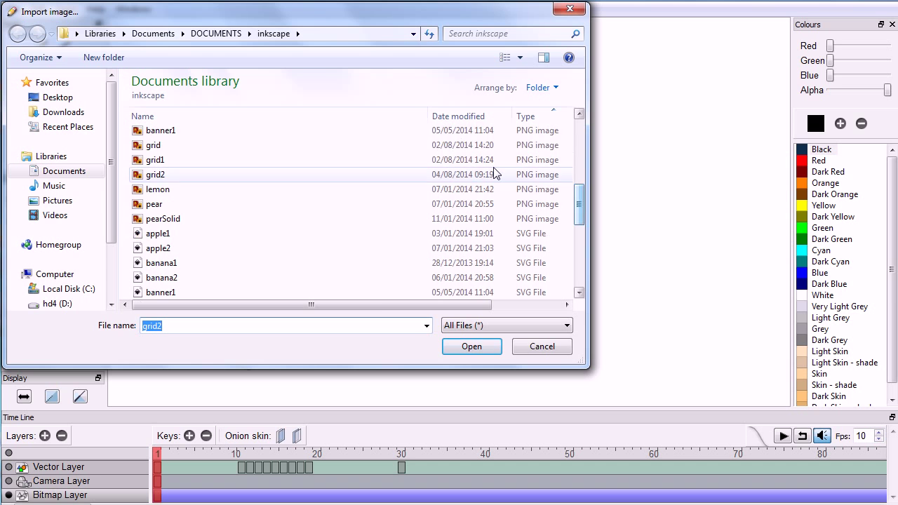
pyautogui.click(155, 177)
pyautogui.click(474, 352)
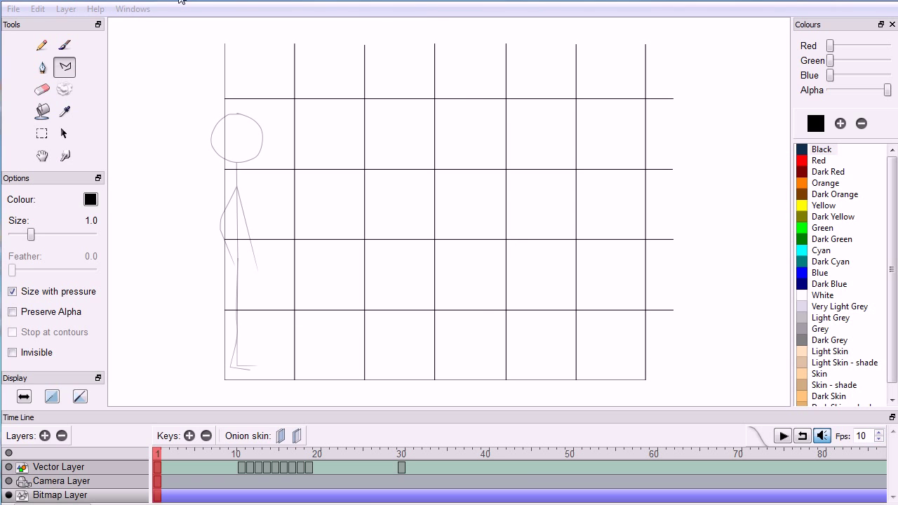
# - Rename the vector layer to 'character'
pyautogui.doubleClick(57, 468)
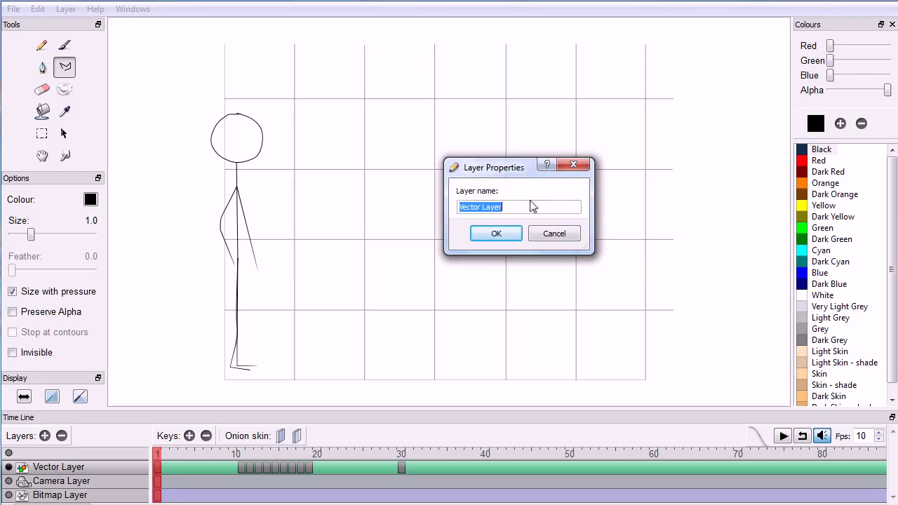
pyautogui.write('character')
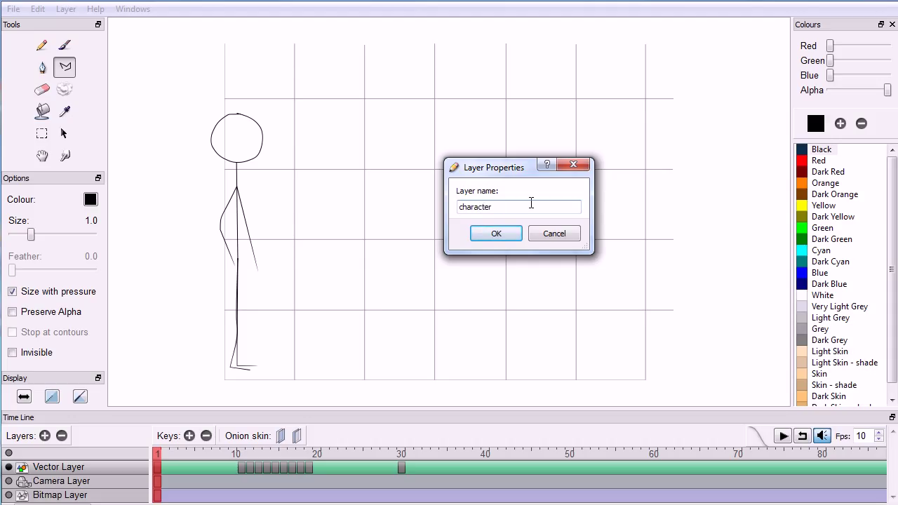
pyautogui.press('Return')
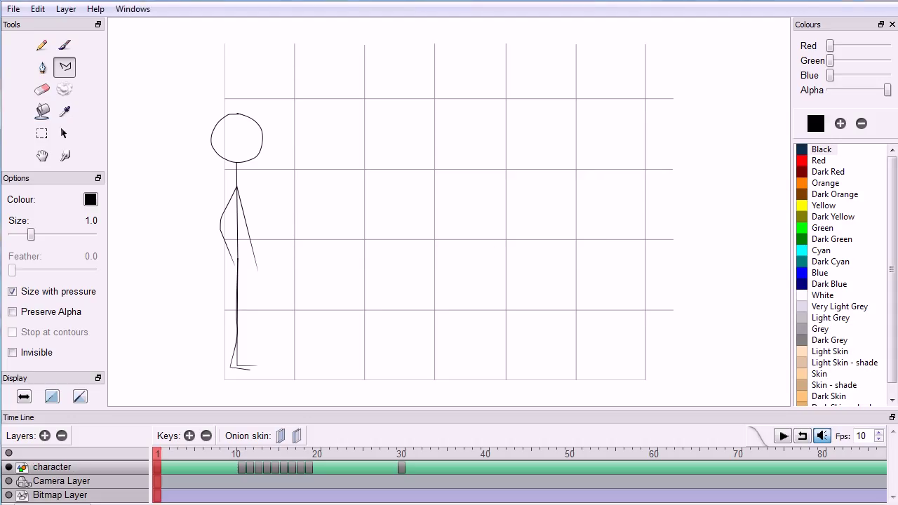
# - Rename the bitmap layer to 'grid'
pyautogui.click(50, 498)
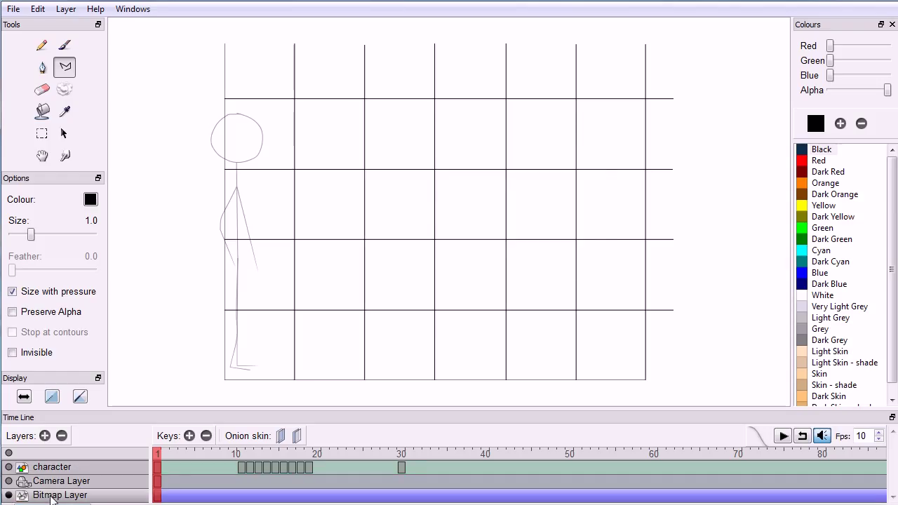
pyautogui.doubleClick(50, 498)
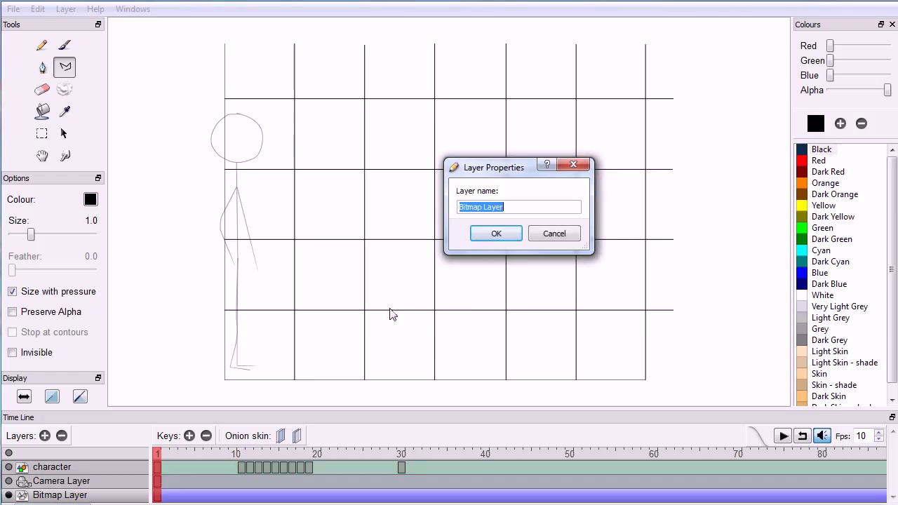
pyautogui.write('grid')
pyautogui.click(510, 232)
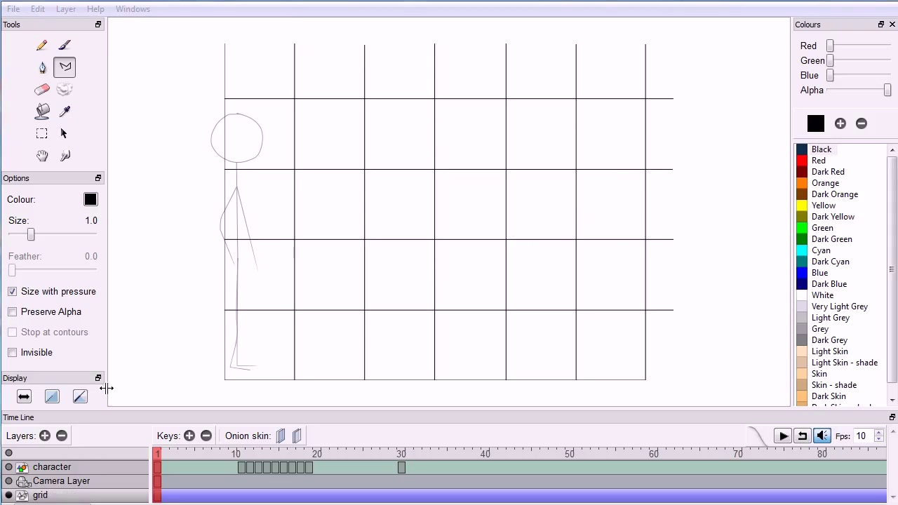
pyautogui.click(45, 436)
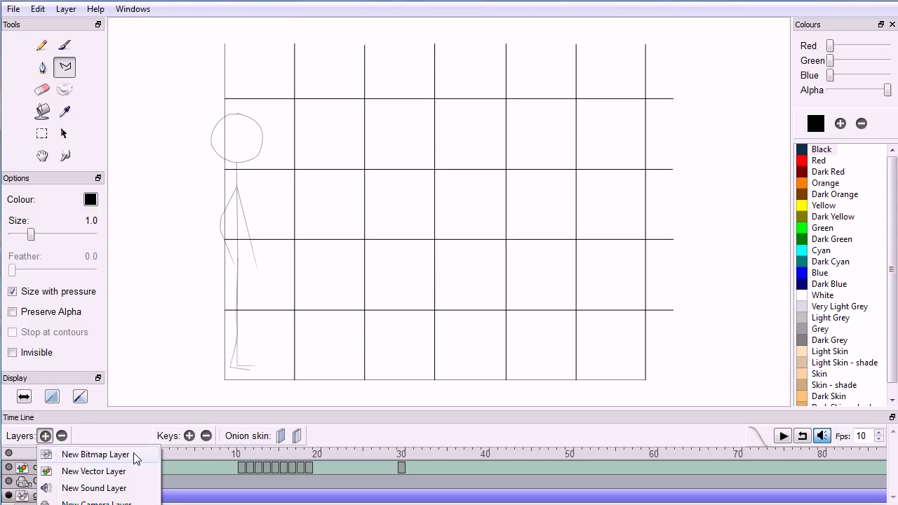
# - On a new bitmap layer, draw a tall narrow pole and square sign with polylines
pyautogui.click(172, 454)
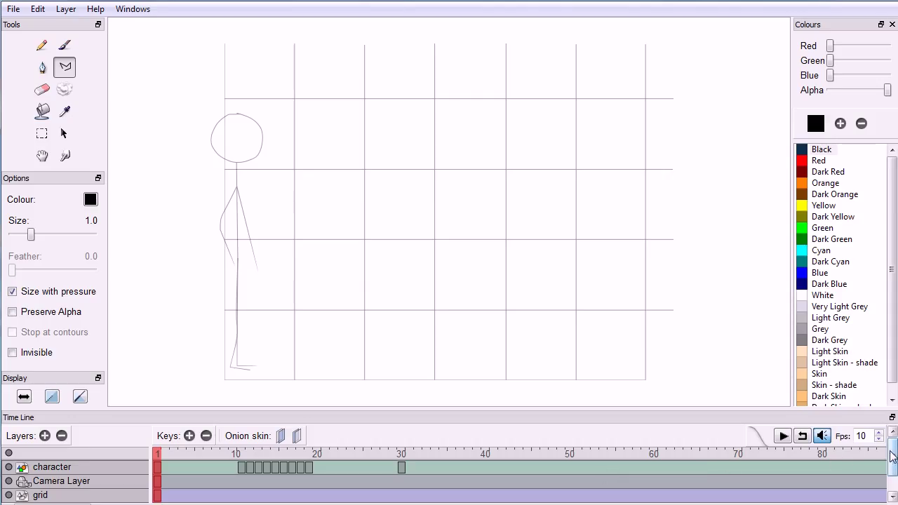
pyautogui.scroll(-1, 891, 463)
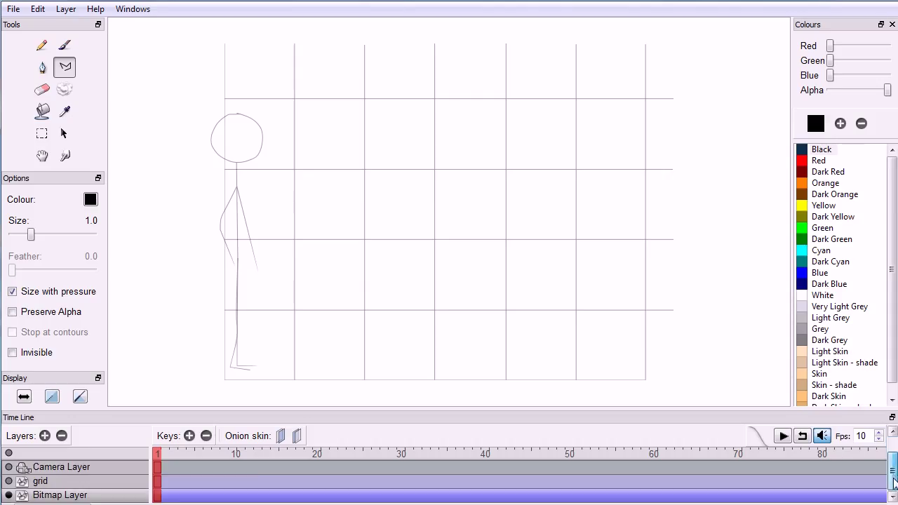
pyautogui.click(69, 70)
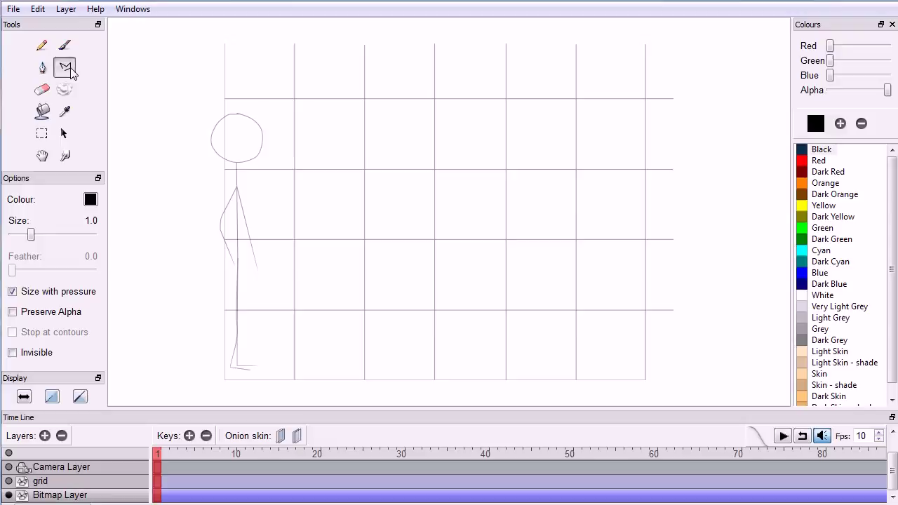
pyautogui.click(586, 335)
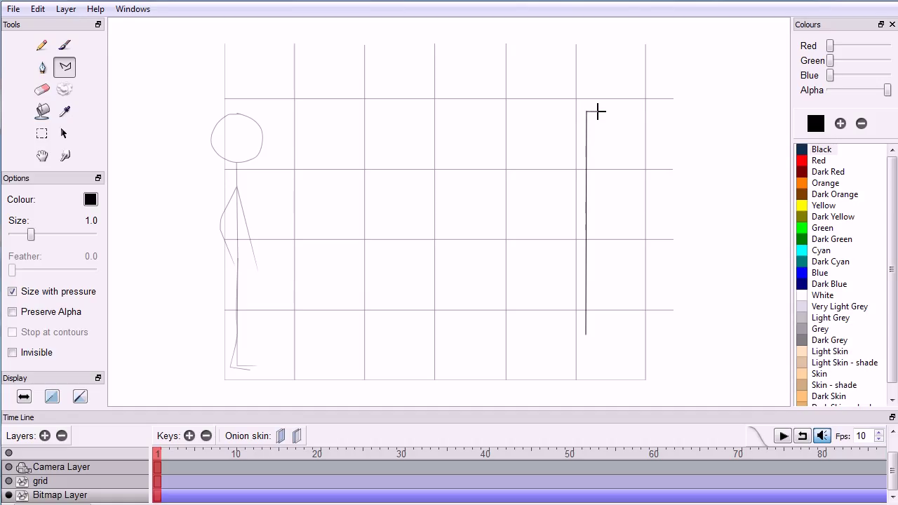
pyautogui.click(597, 110)
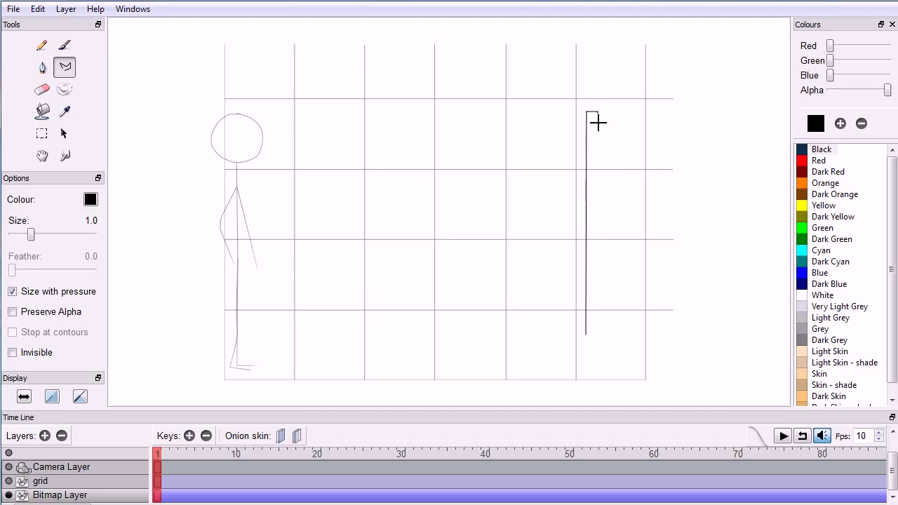
pyautogui.doubleClick(596, 336)
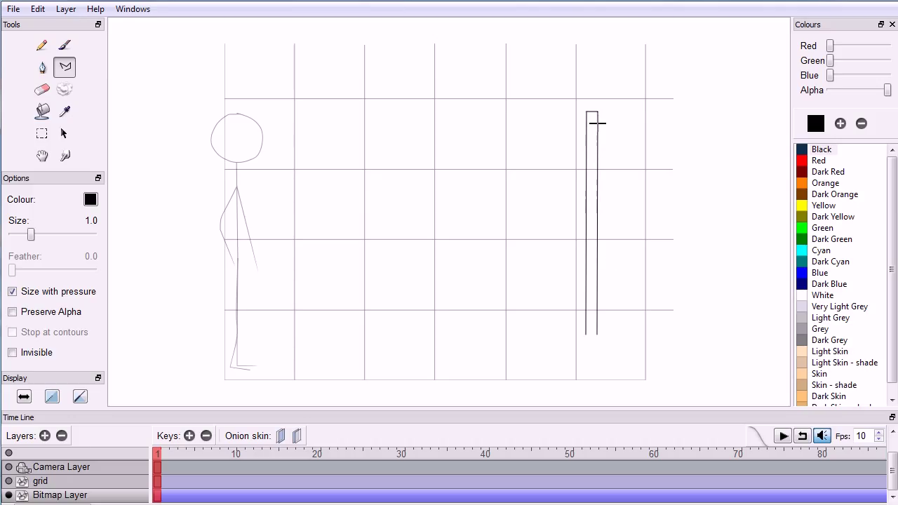
pyautogui.click(640, 122)
pyautogui.doubleClick(640, 160)
# - Rename the new bitmap layer to 'bus stop'
pyautogui.doubleClick(63, 495)
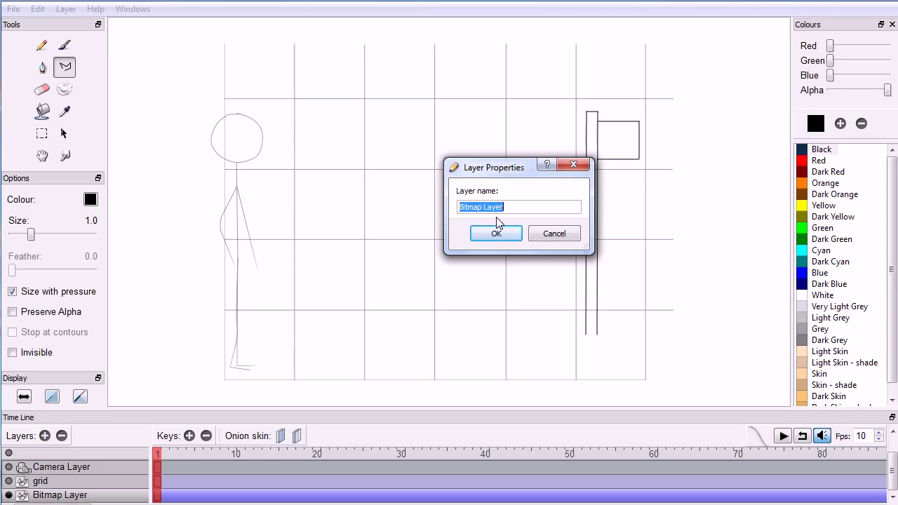
pyautogui.write('bus stop')
pyautogui.click(500, 230)
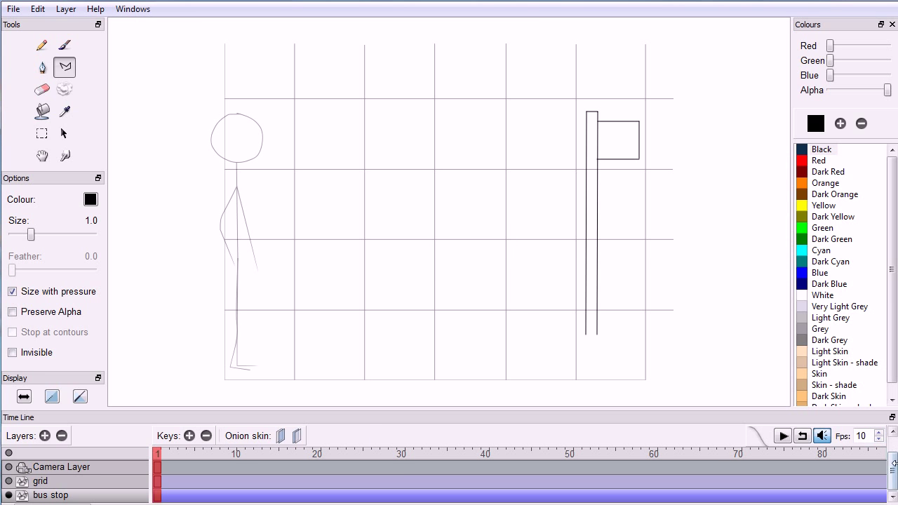
# - Reorder the layers to grid, character, bus stop, then select the bus stop layer
pyautogui.scroll(1, 878, 458)
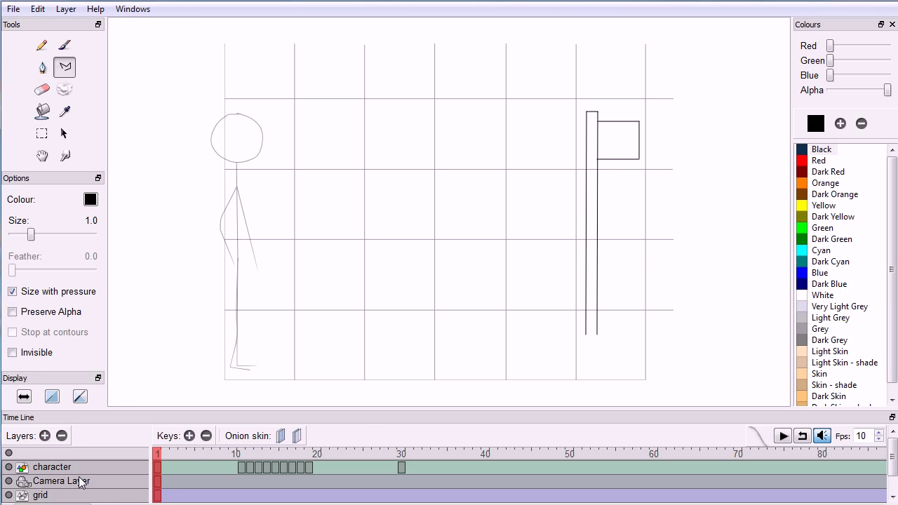
pyautogui.moveTo(85, 466); pyautogui.dragTo(90, 497)
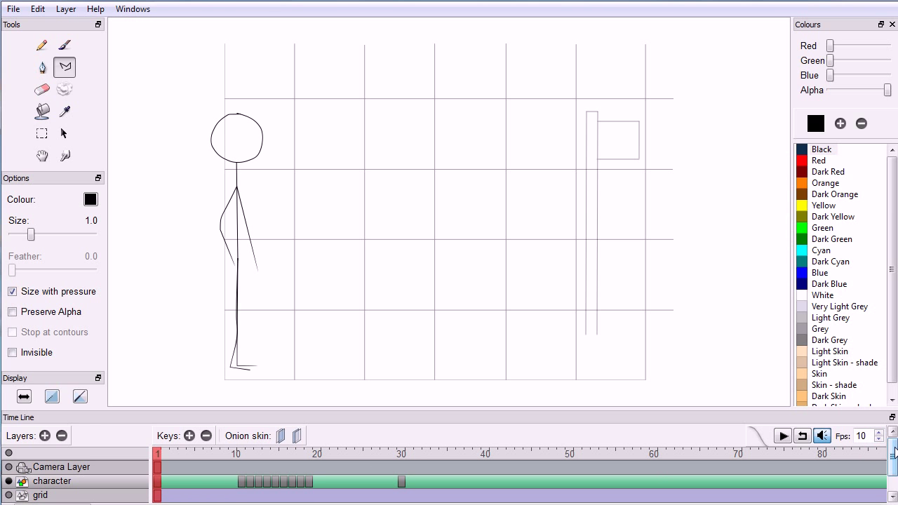
pyautogui.scroll(-1, 895, 449)
pyautogui.moveTo(67, 481); pyautogui.dragTo(67, 466)
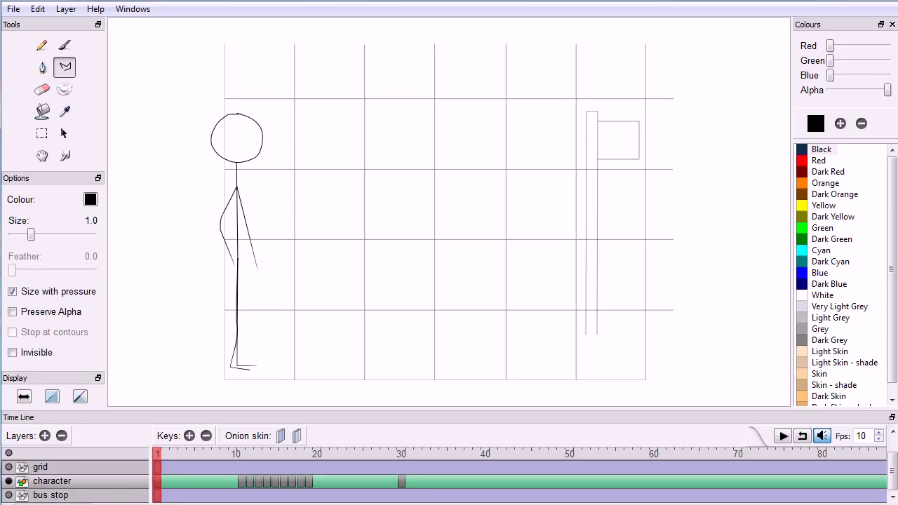
pyautogui.click(55, 497)
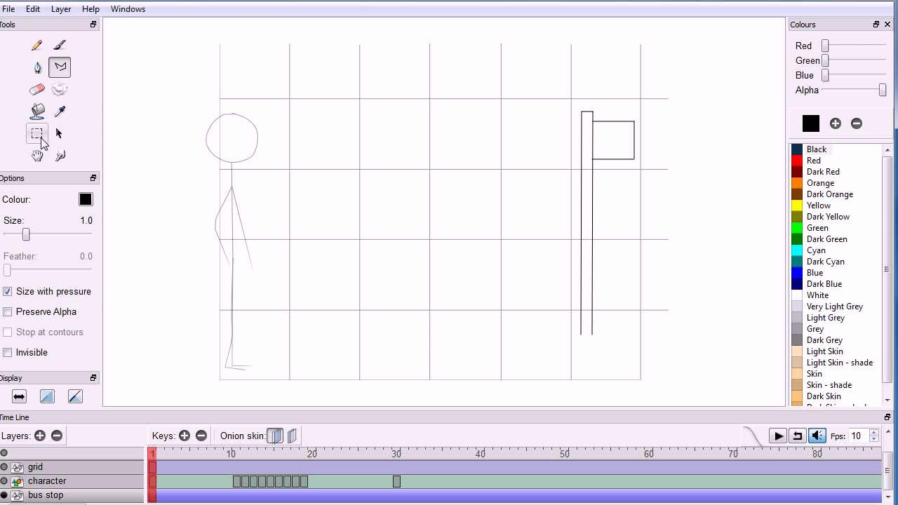
# - Marquee-select the whole bus stop drawing on frame 1 and copy it
pyautogui.click(38, 133)
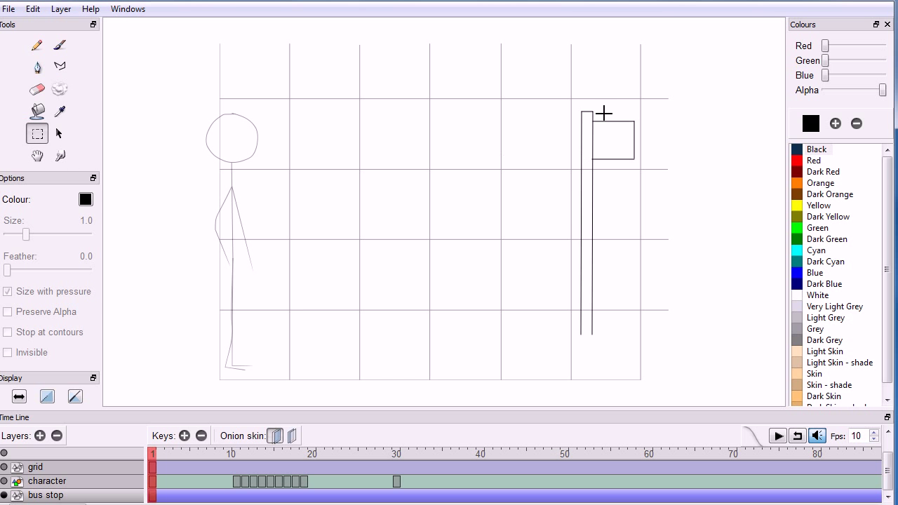
pyautogui.moveTo(571, 99)
pyautogui.mouseDown()
pyautogui.moveTo(625, 285)
pyautogui.moveTo(626, 348)
pyautogui.moveTo(641, 381)
pyautogui.mouseUp()
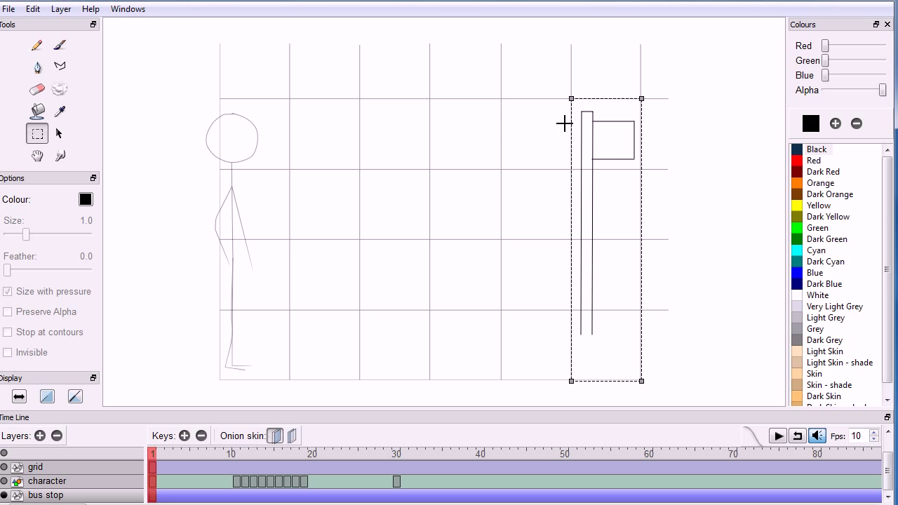
pyautogui.click(33, 9)
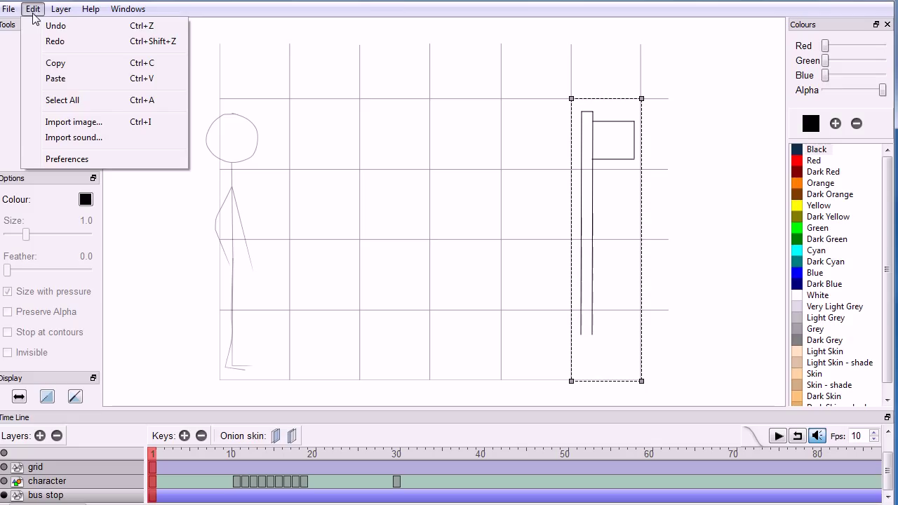
pyautogui.click(144, 64)
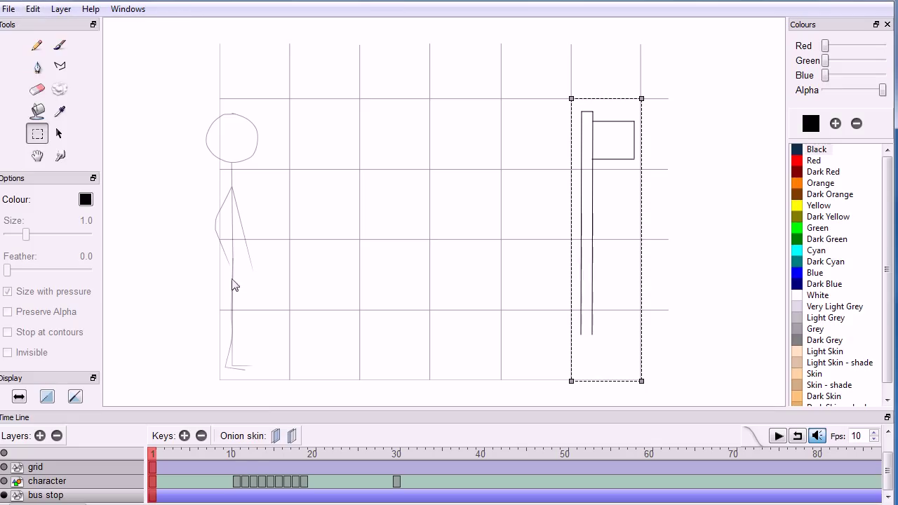
# - Paste the bus stop into a new frame-10 key, enable previous onion skin, add a frame-12 key
pyautogui.click(236, 450)
pyautogui.click(184, 435)
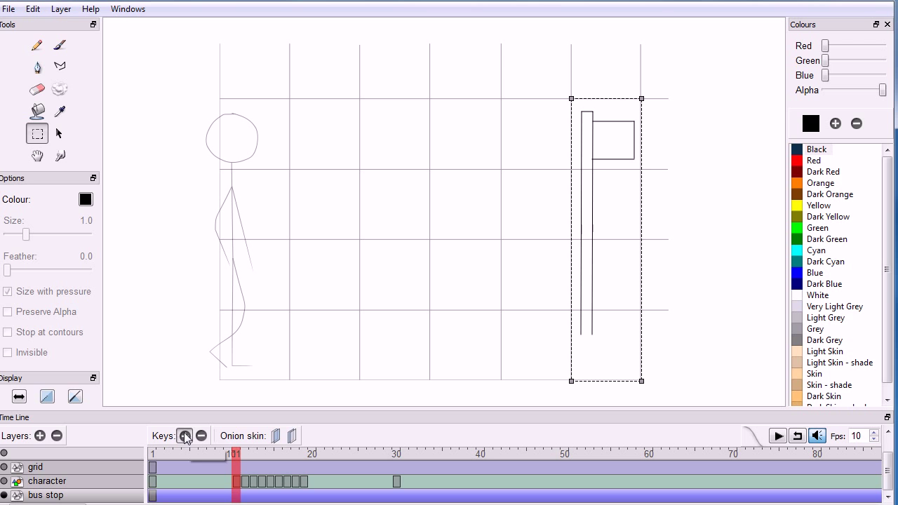
pyautogui.click(33, 14)
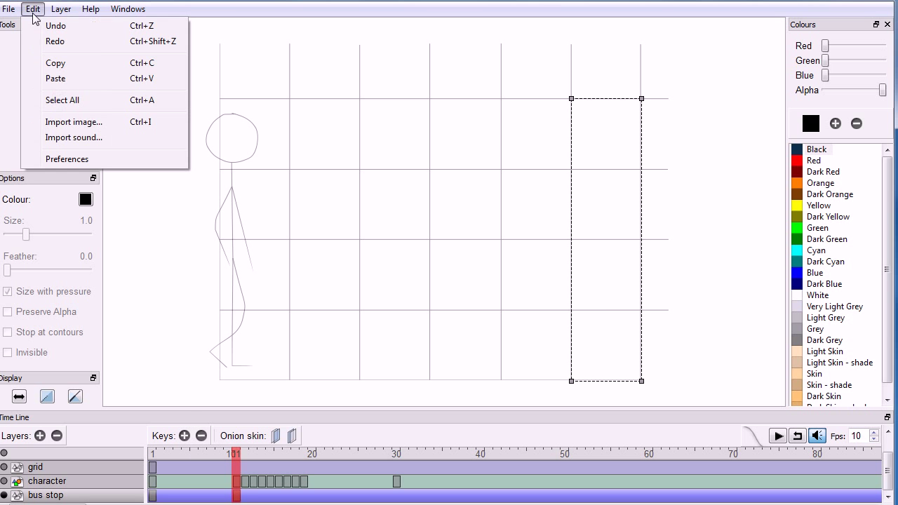
pyautogui.click(144, 78)
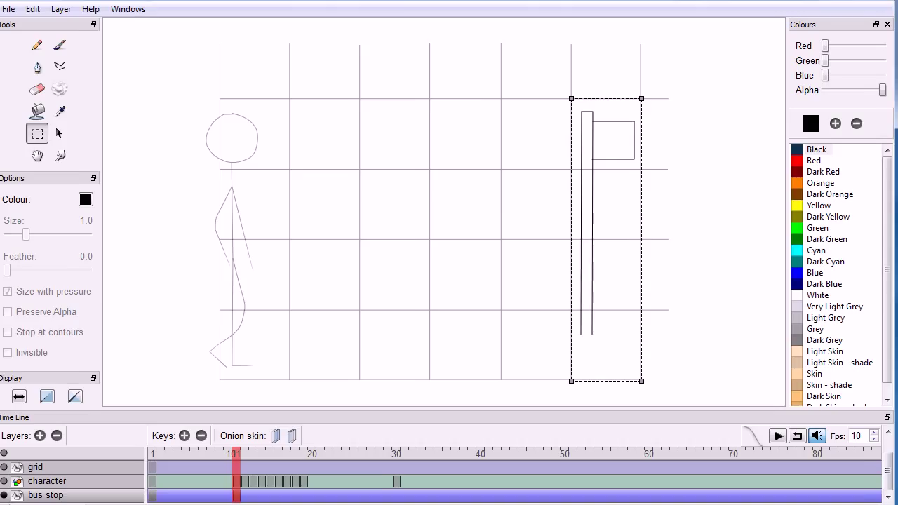
pyautogui.click(280, 436)
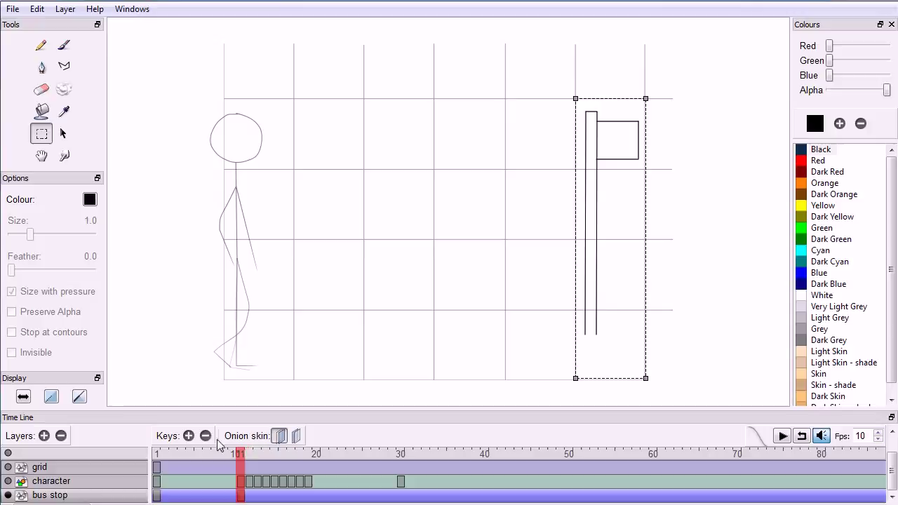
pyautogui.click(188, 437)
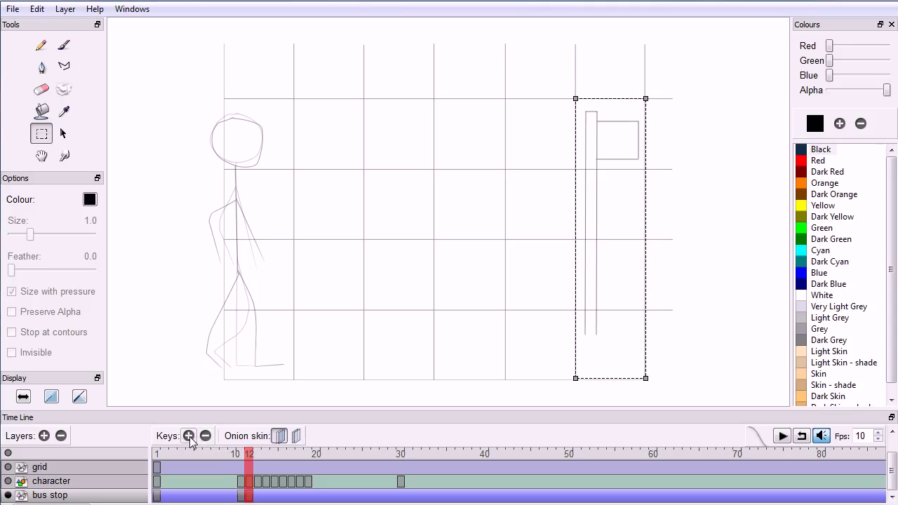
# - Paste the bus stop slightly further left on the frame-12 and frame-13 keys
pyautogui.click(540, 99)
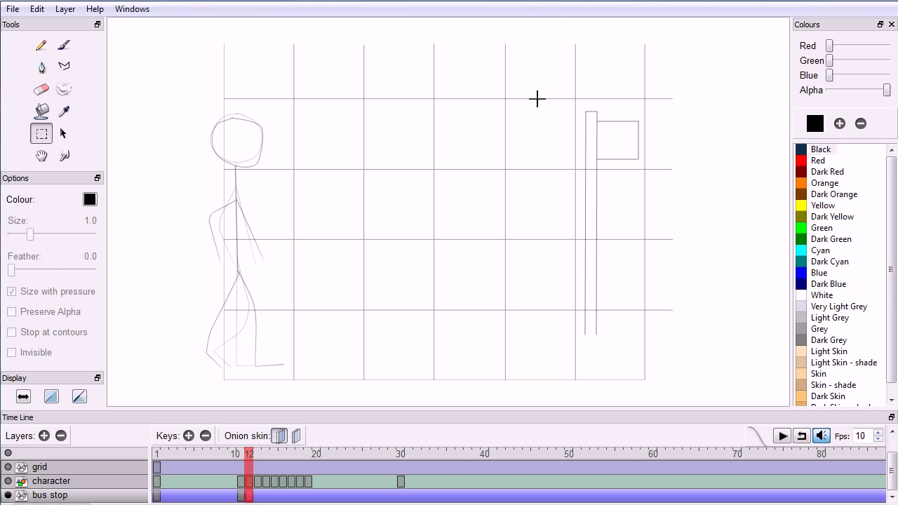
pyautogui.moveTo(541, 99); pyautogui.dragTo(618, 382)
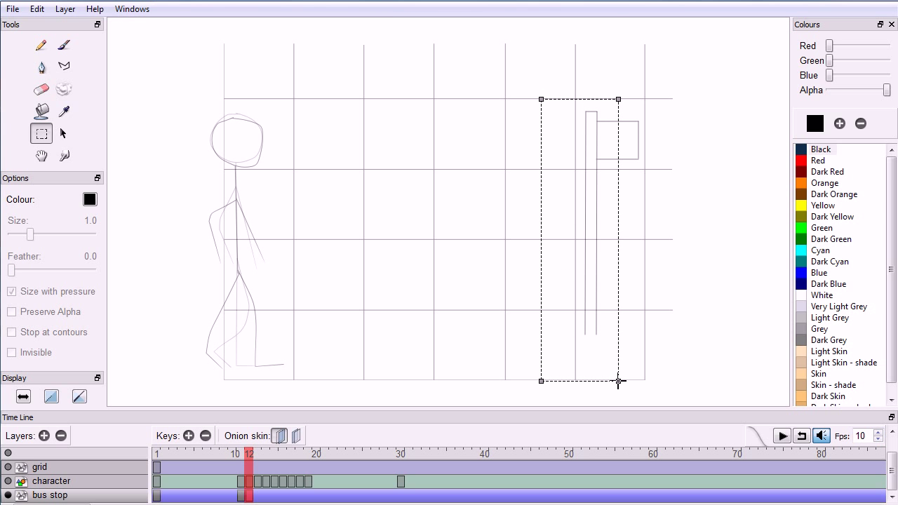
pyautogui.click(44, 12)
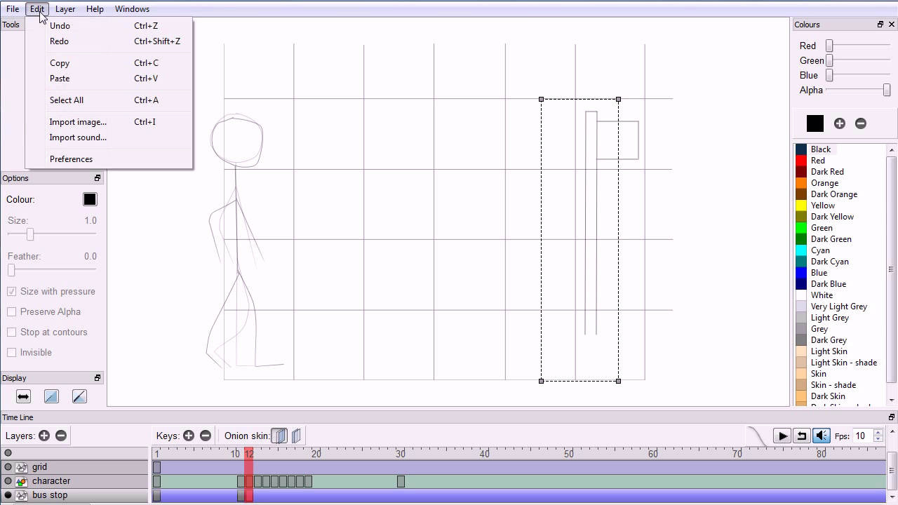
pyautogui.click(69, 83)
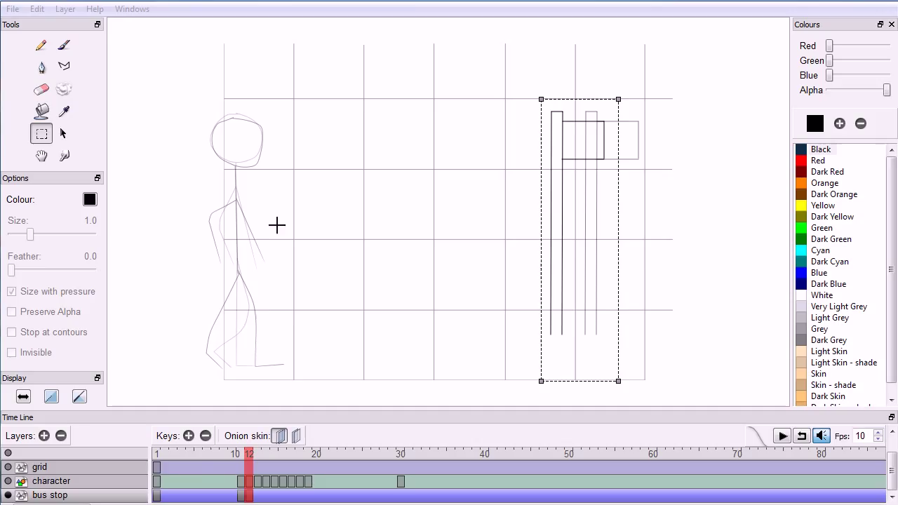
pyautogui.click(189, 437)
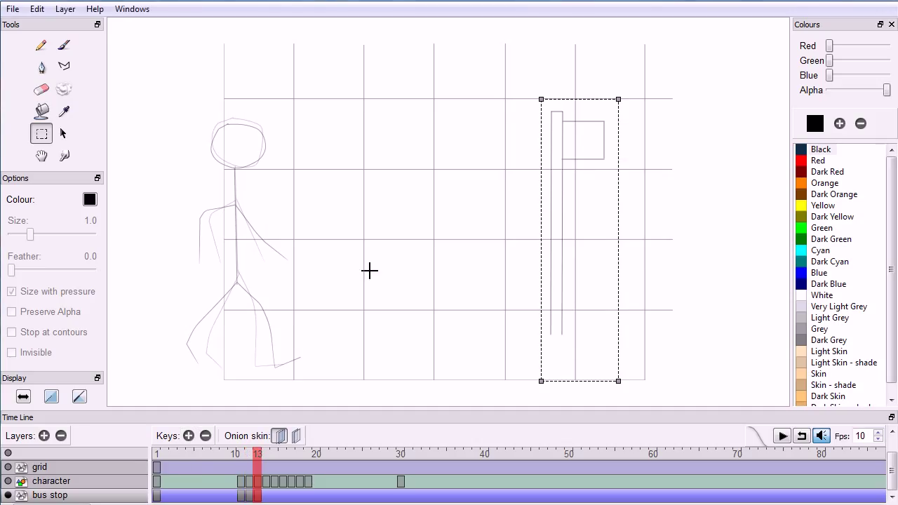
pyautogui.click(505, 99)
pyautogui.moveTo(506, 99); pyautogui.dragTo(577, 379)
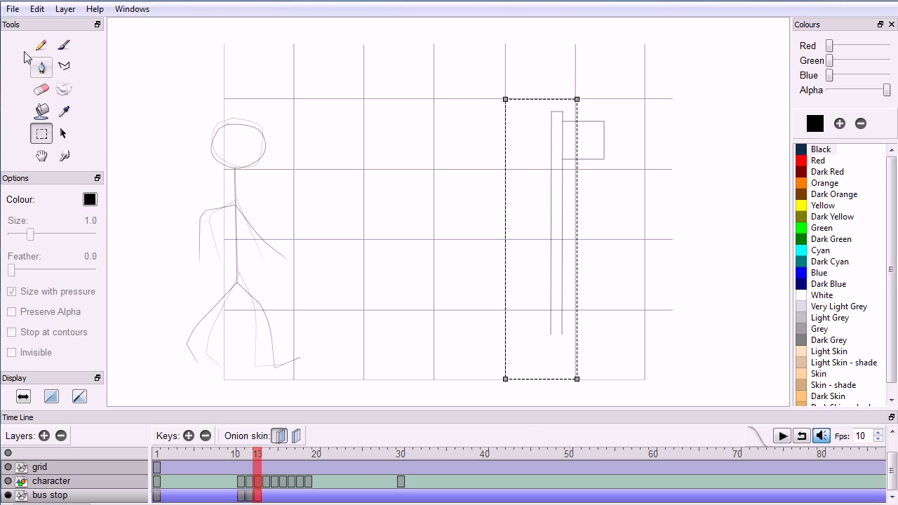
pyautogui.click(36, 8)
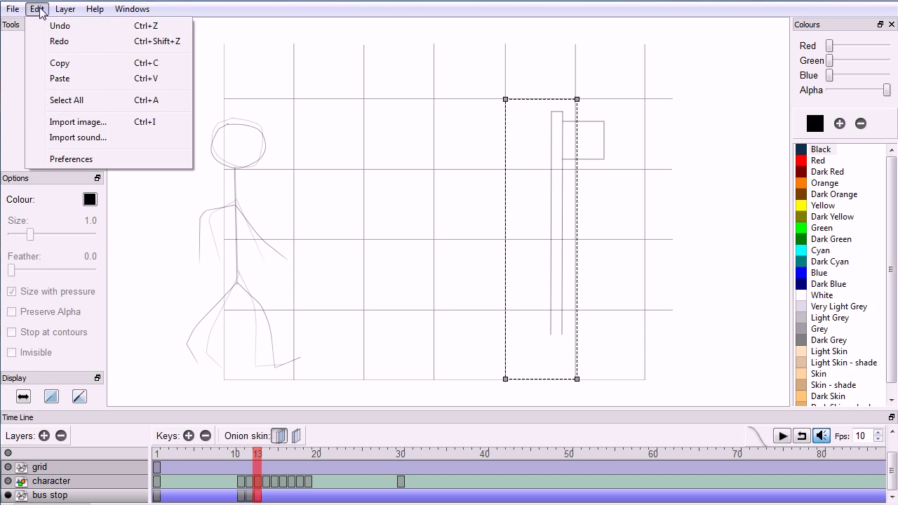
pyautogui.click(60, 78)
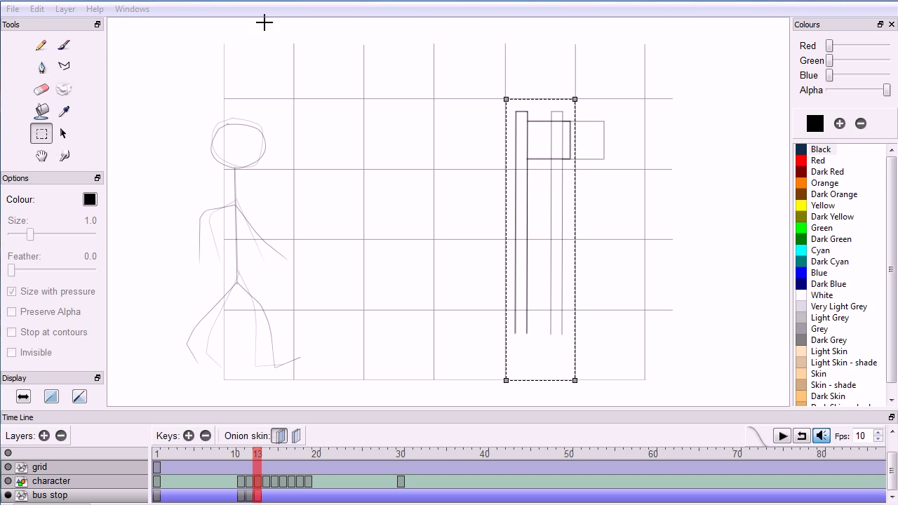
# - Add keys at frames 14 and 15, pasting the bus stop progressively further left
pyautogui.click(188, 436)
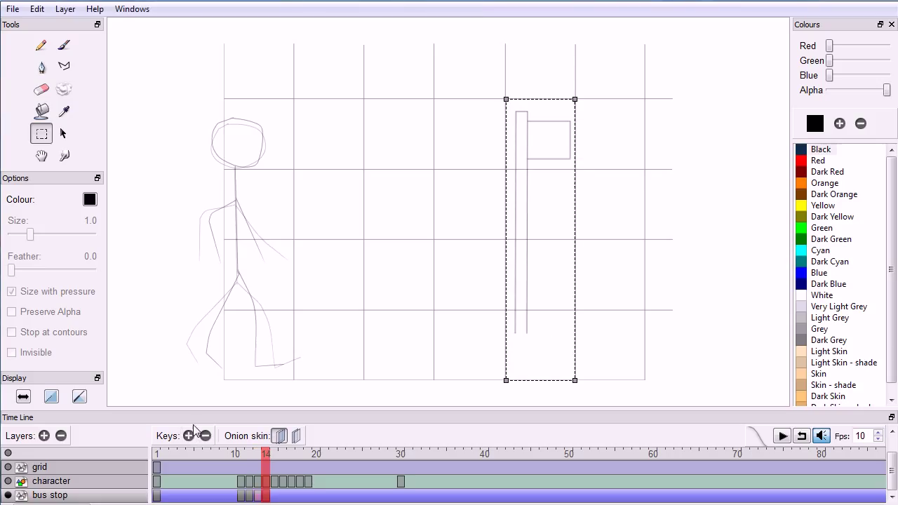
pyautogui.click(471, 99)
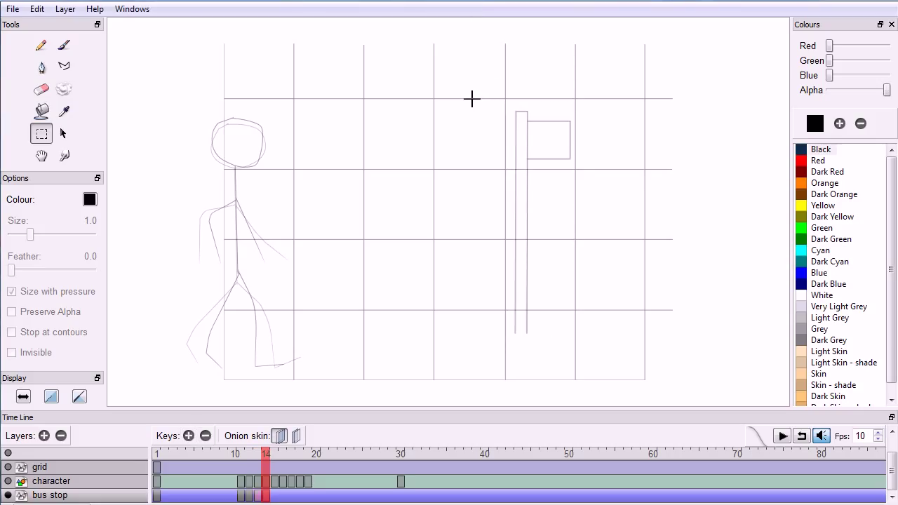
pyautogui.moveTo(471, 99); pyautogui.dragTo(545, 379)
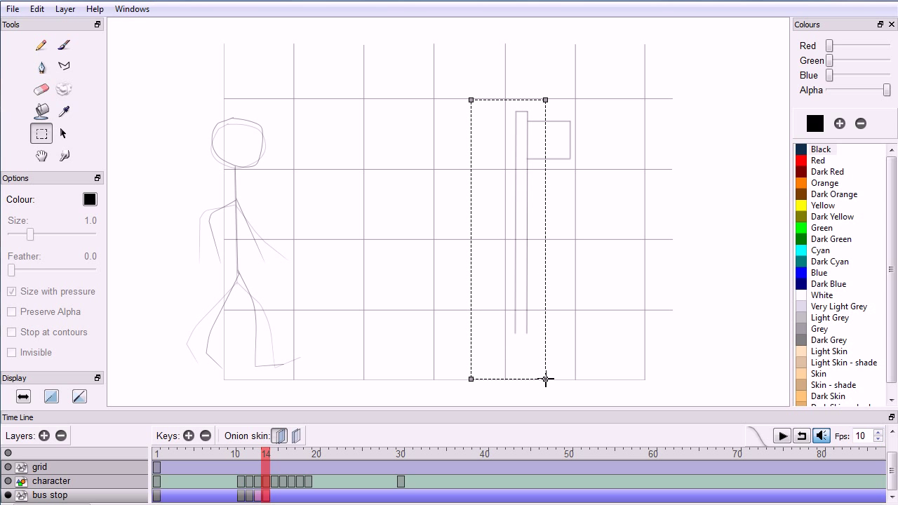
pyautogui.hotkey('ctrl', 'v')
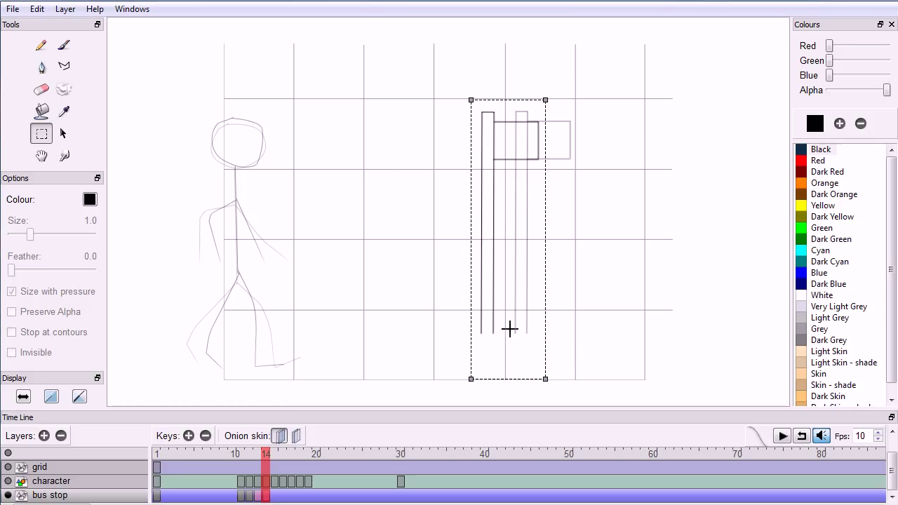
pyautogui.click(188, 436)
pyautogui.click(434, 99)
pyautogui.moveTo(436, 102); pyautogui.dragTo(506, 381)
pyautogui.hotkey('ctrl', 'v')
# - Add keys at frames 16 and 17, shifting the selected bus stop further left each time
pyautogui.click(194, 436)
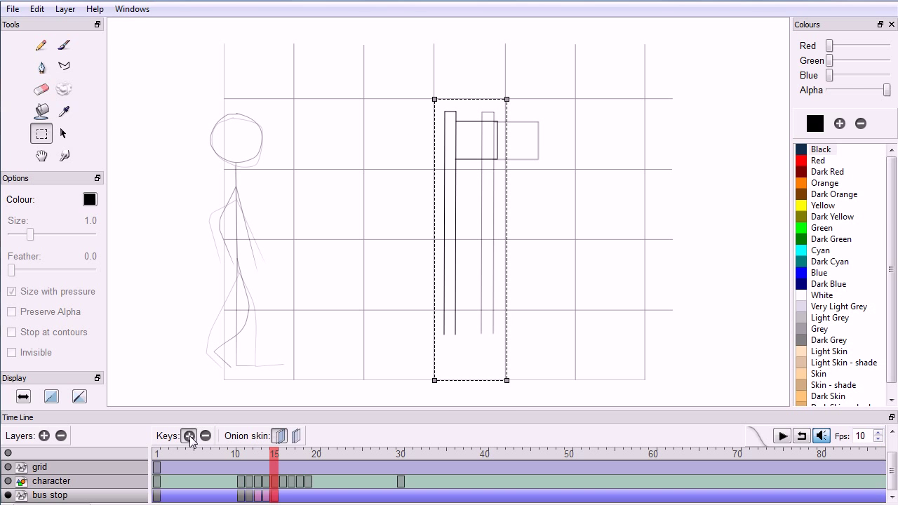
pyautogui.click(395, 98)
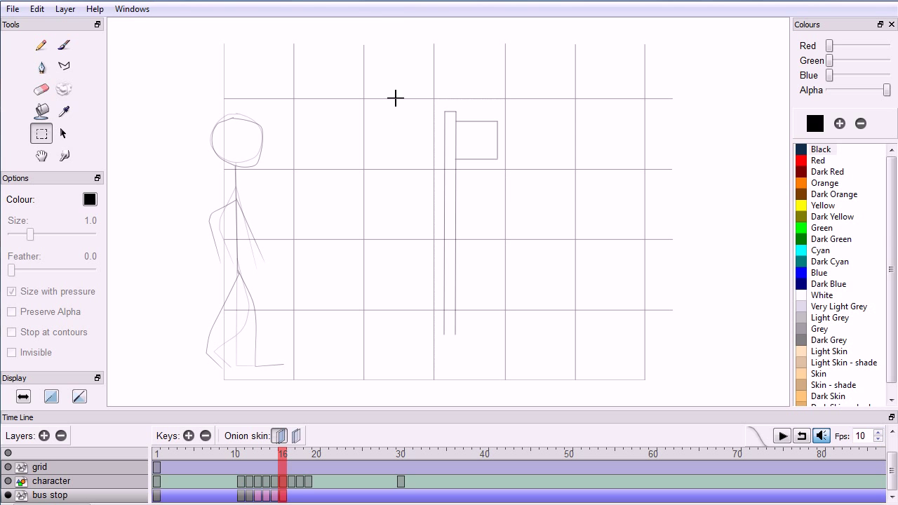
pyautogui.moveTo(398, 99); pyautogui.dragTo(473, 383)
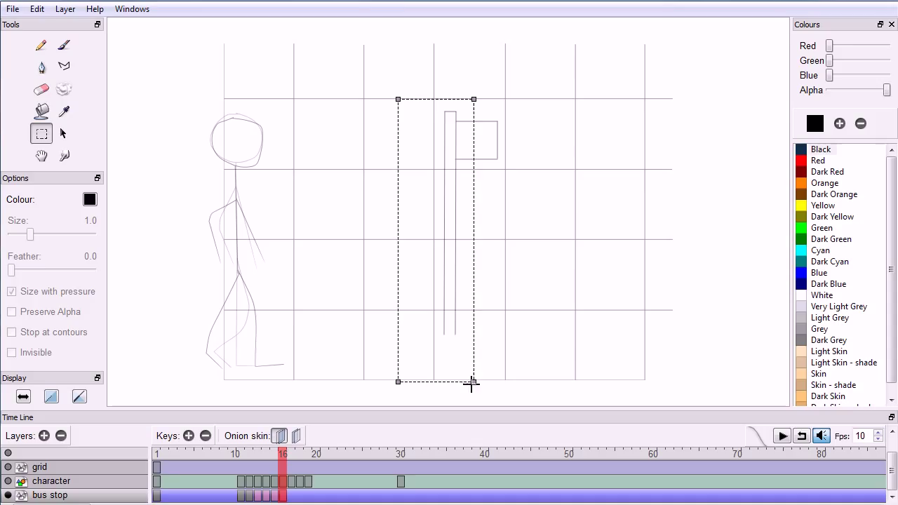
pyautogui.hotkey('ctrl', 'v')
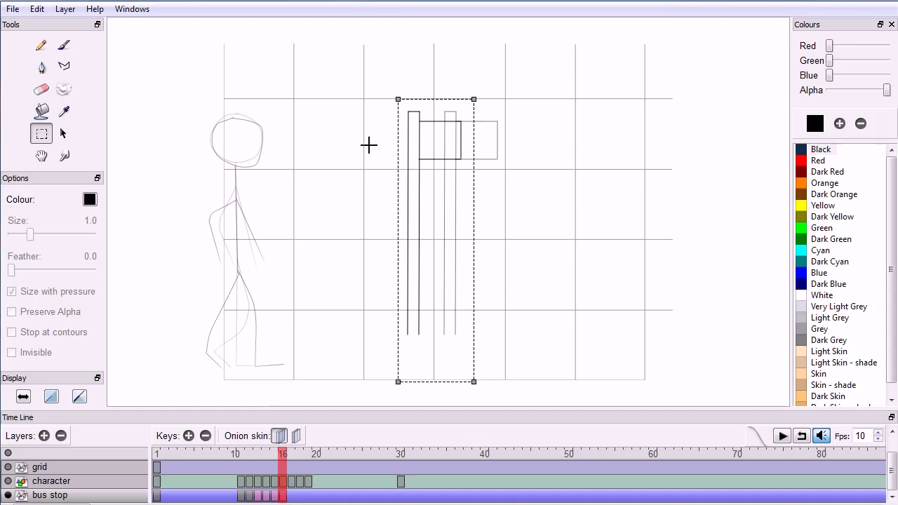
pyautogui.press('Right')
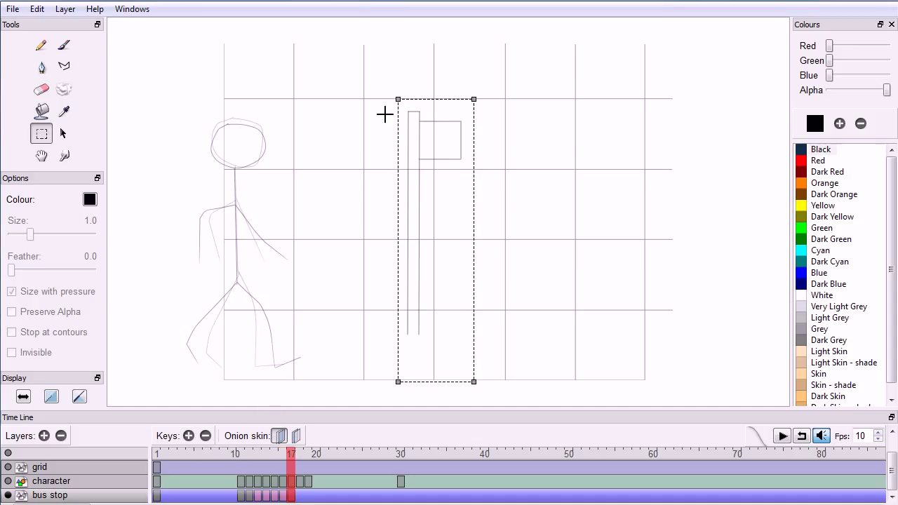
pyautogui.moveTo(364, 98); pyautogui.dragTo(435, 380)
pyautogui.hotkey('ctrl', 'v')
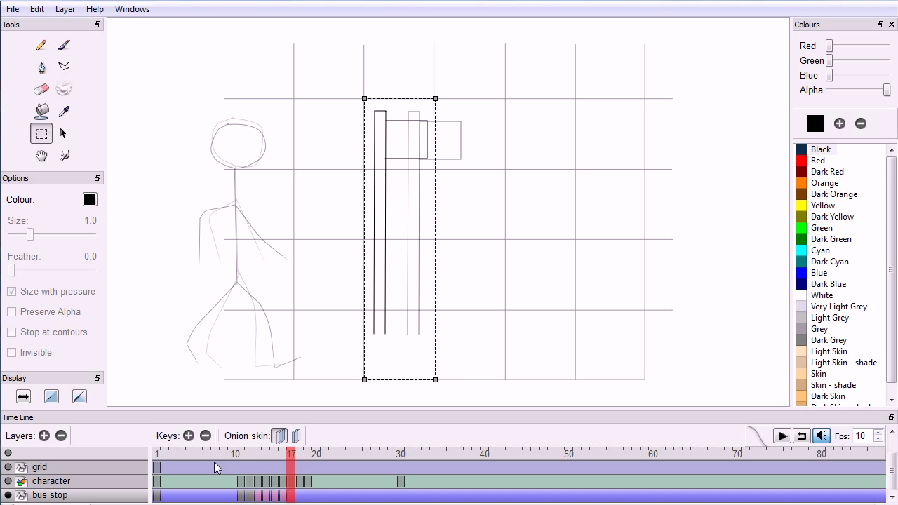
# - Shift the bus stop left on frames 18 and 19 until it reaches the figure, then disable onion skinning
pyautogui.press('Right')
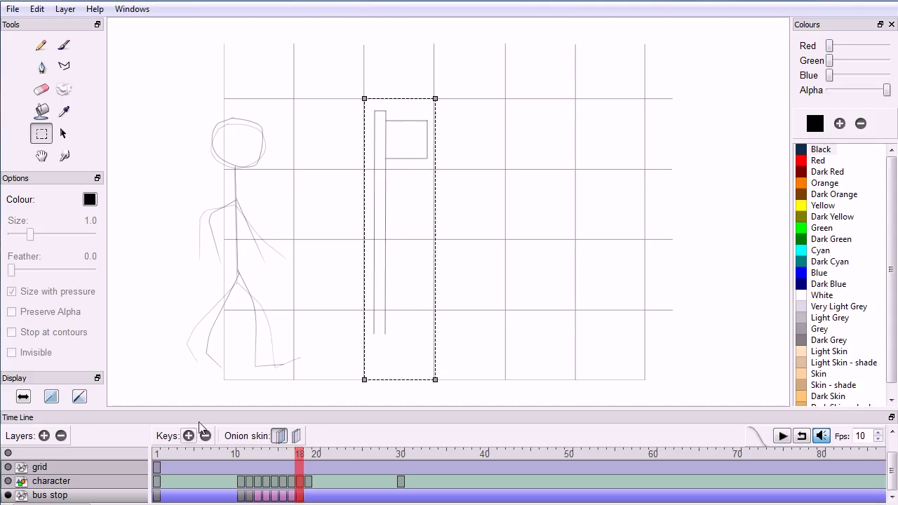
pyautogui.click(328, 101)
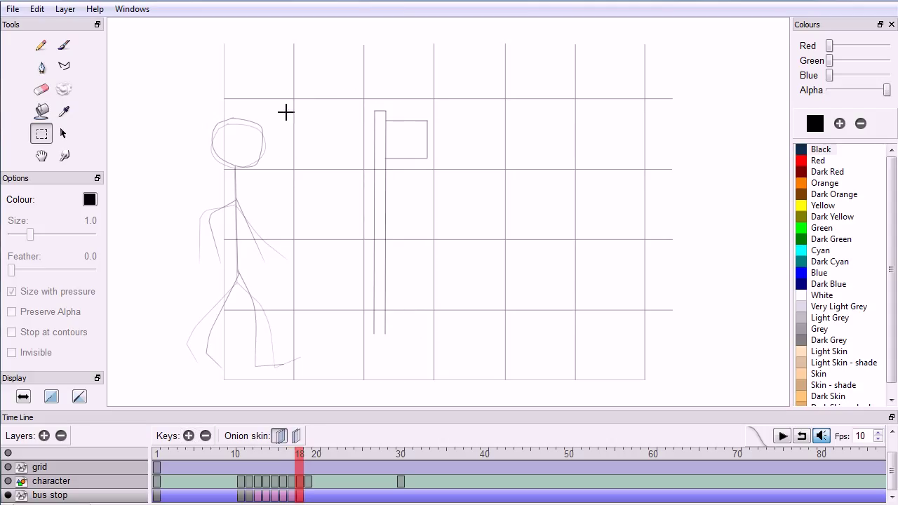
pyautogui.moveTo(328, 100); pyautogui.dragTo(402, 380)
pyautogui.hotkey('ctrl', 'v')
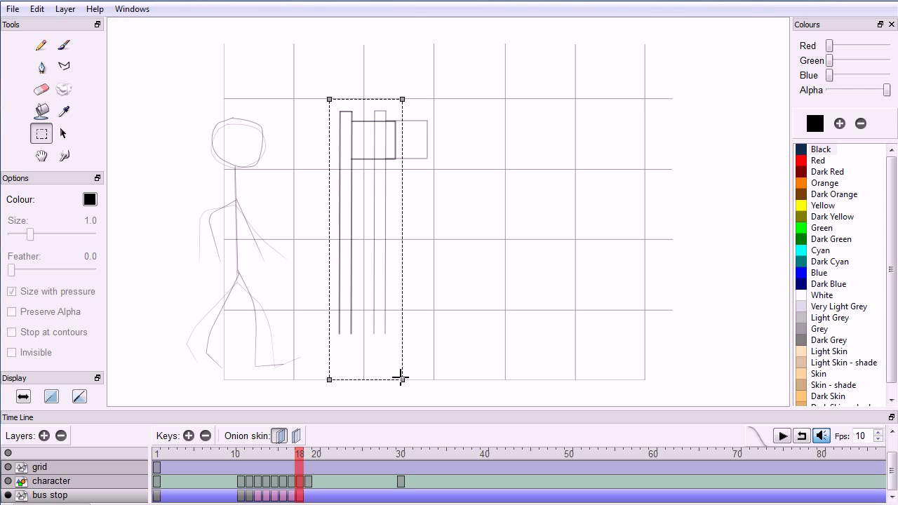
pyautogui.click(188, 436)
pyautogui.click(293, 98)
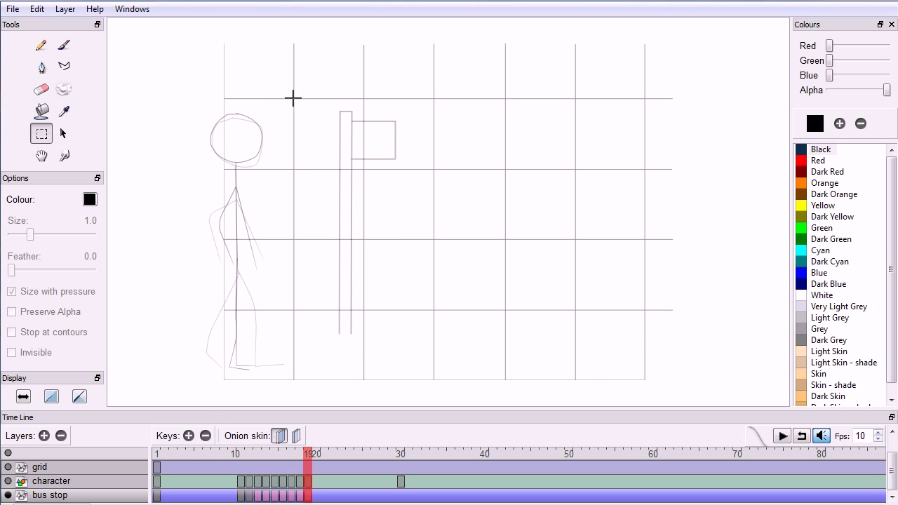
pyautogui.moveTo(294, 99); pyautogui.dragTo(363, 380)
pyautogui.hotkey('ctrl', 'v')
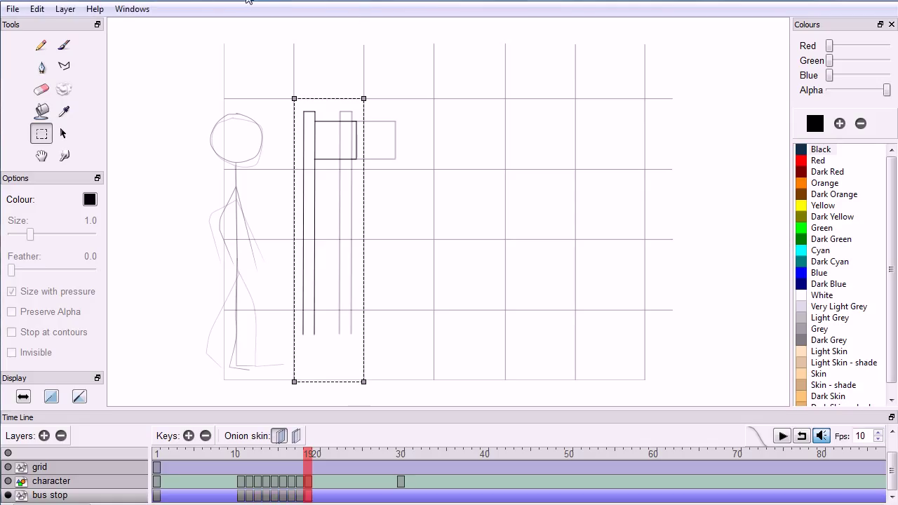
pyautogui.click(374, 191)
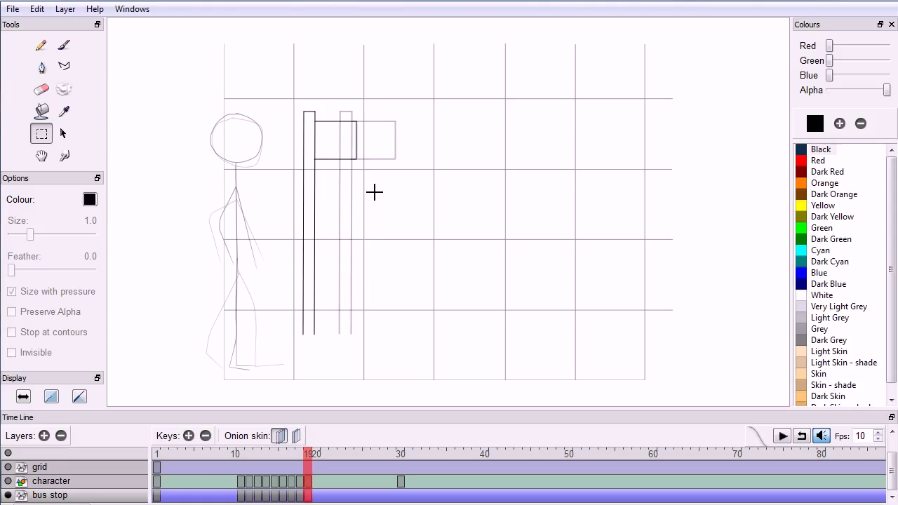
pyautogui.click(280, 436)
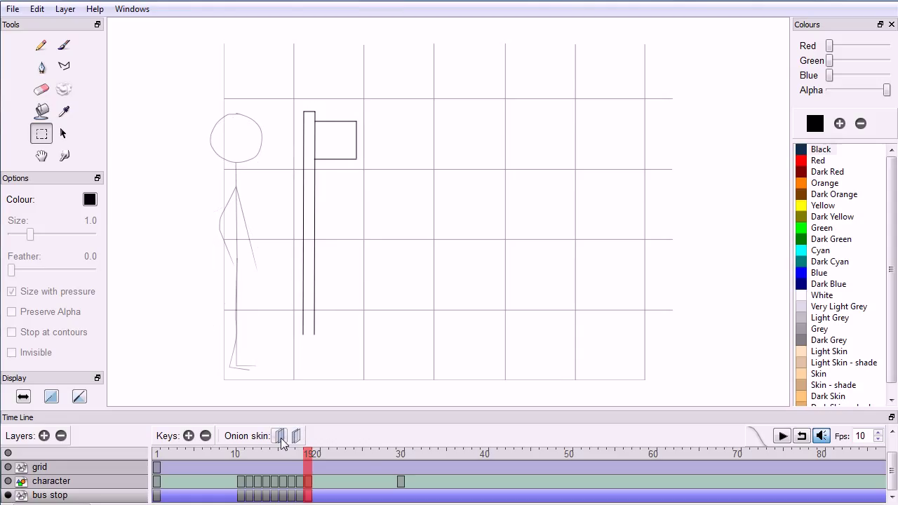
# - Return to frame 1, view the scene through the Camera Layer, and hide the grid layer
pyautogui.click(158, 451)
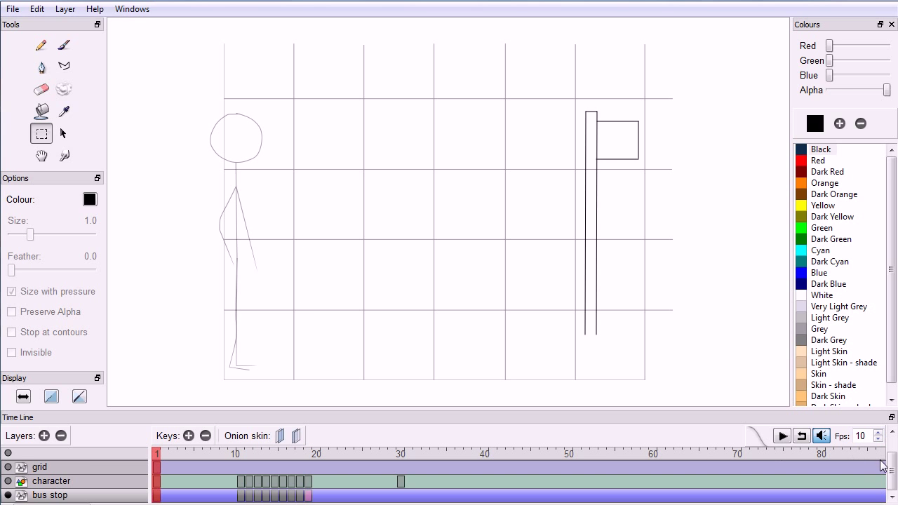
pyautogui.moveTo(892, 467); pyautogui.dragTo(895, 453)
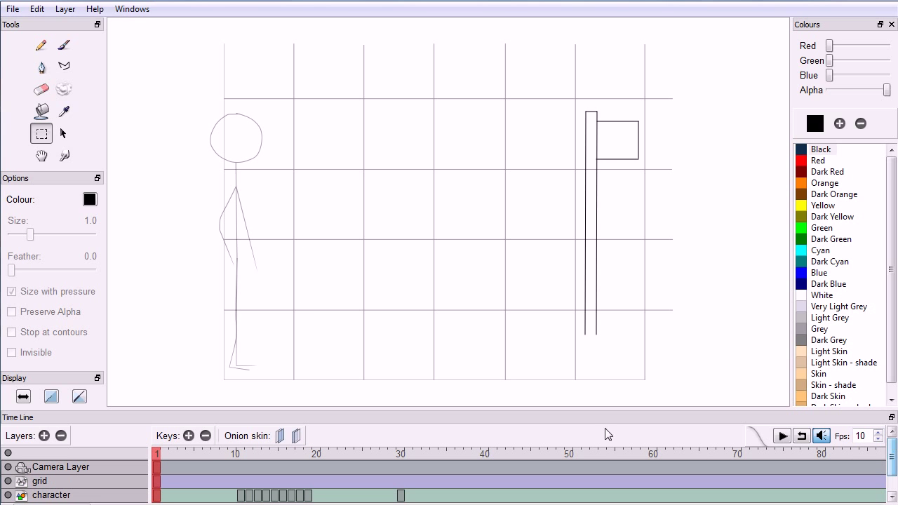
pyautogui.click(71, 470)
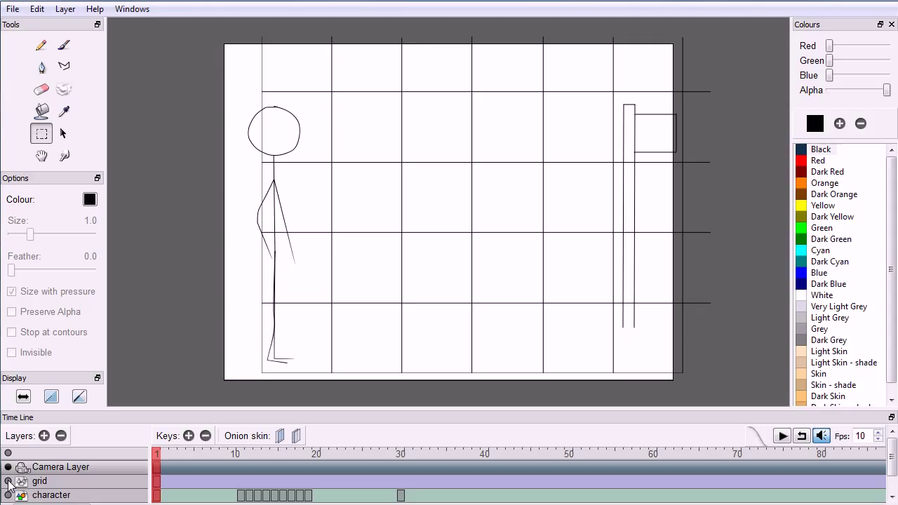
pyautogui.click(8, 482)
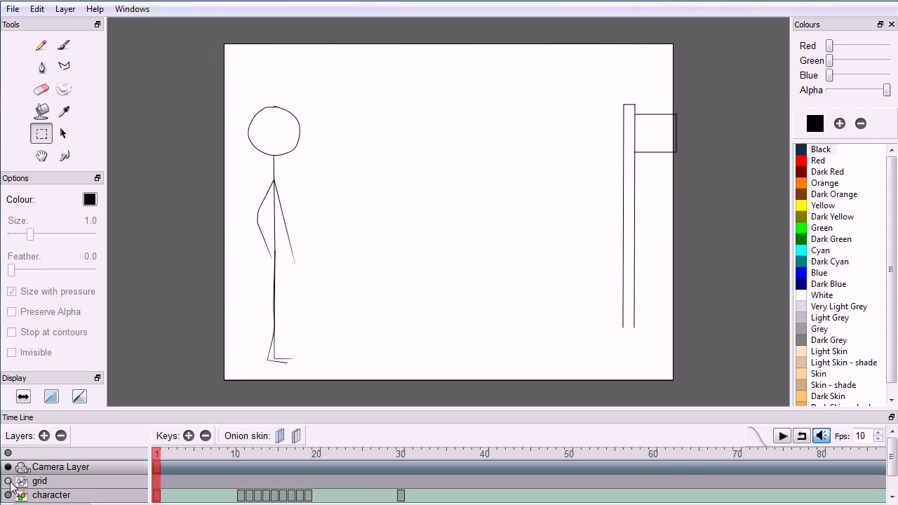
# - Play the animation with Loop enabled so it repeats from frame 1
pyautogui.click(784, 437)
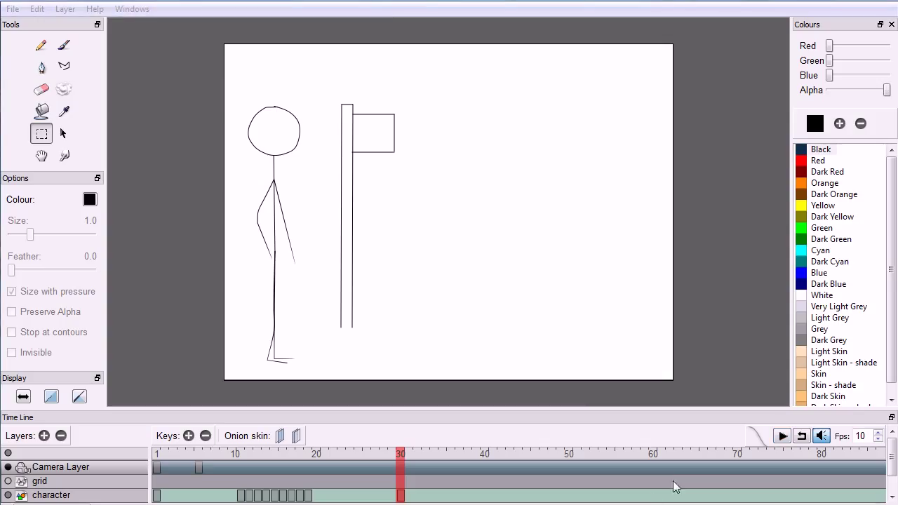
pyautogui.click(805, 437)
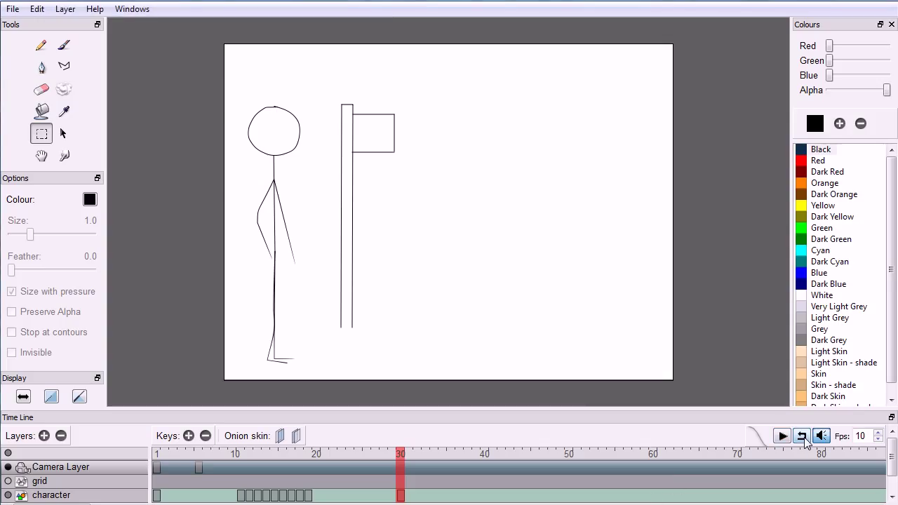
pyautogui.click(783, 436)
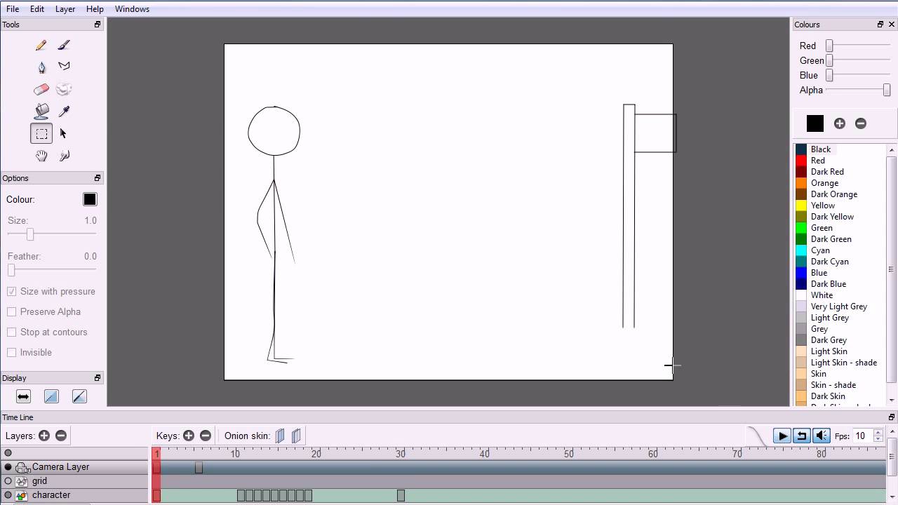
pyautogui.click(784, 437)
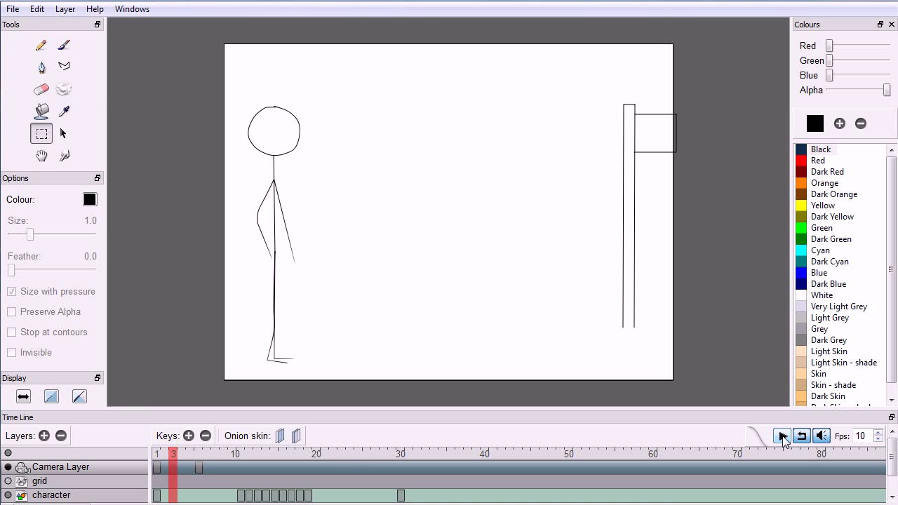